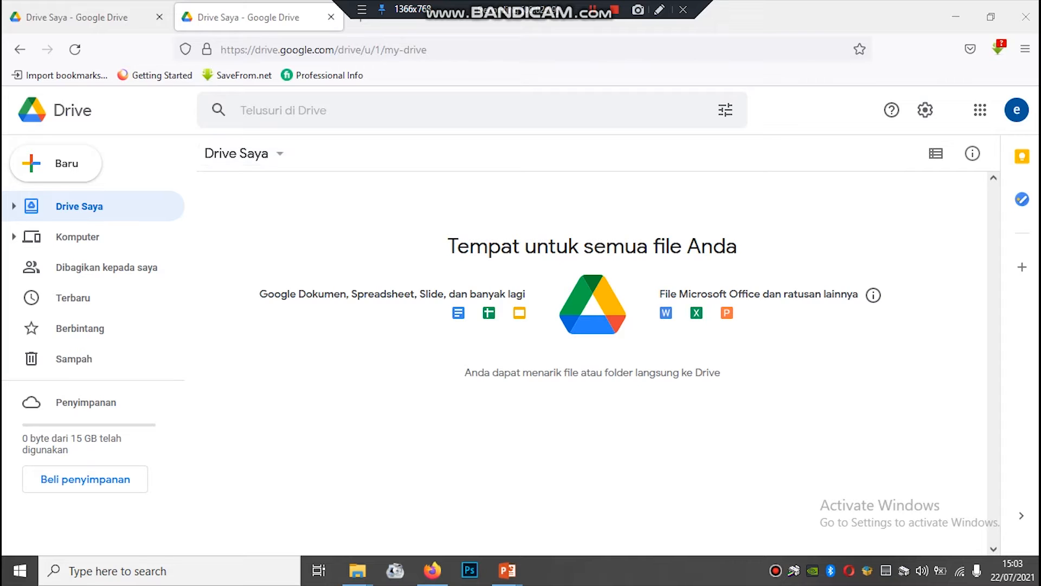
Step: Create a blank Google Form (Formulir kosong) in Drive Saya
right_click(390, 203)
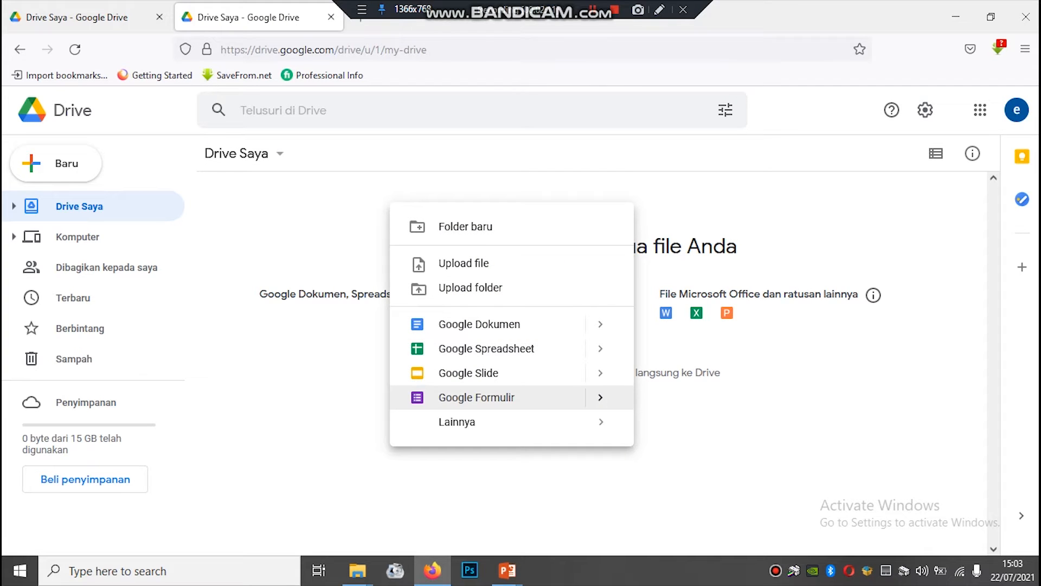
mouse_move(601, 397)
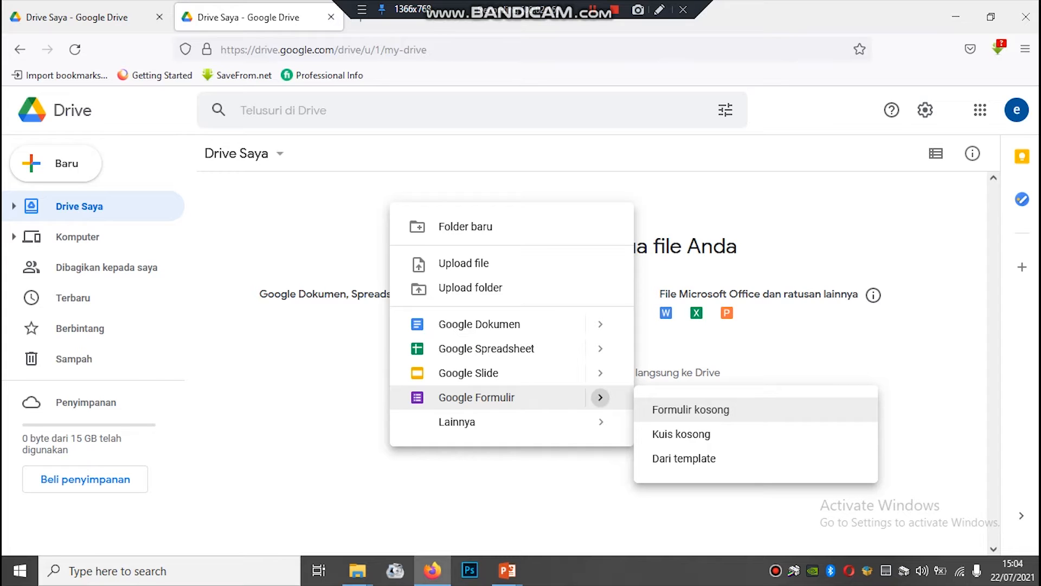
click(690, 410)
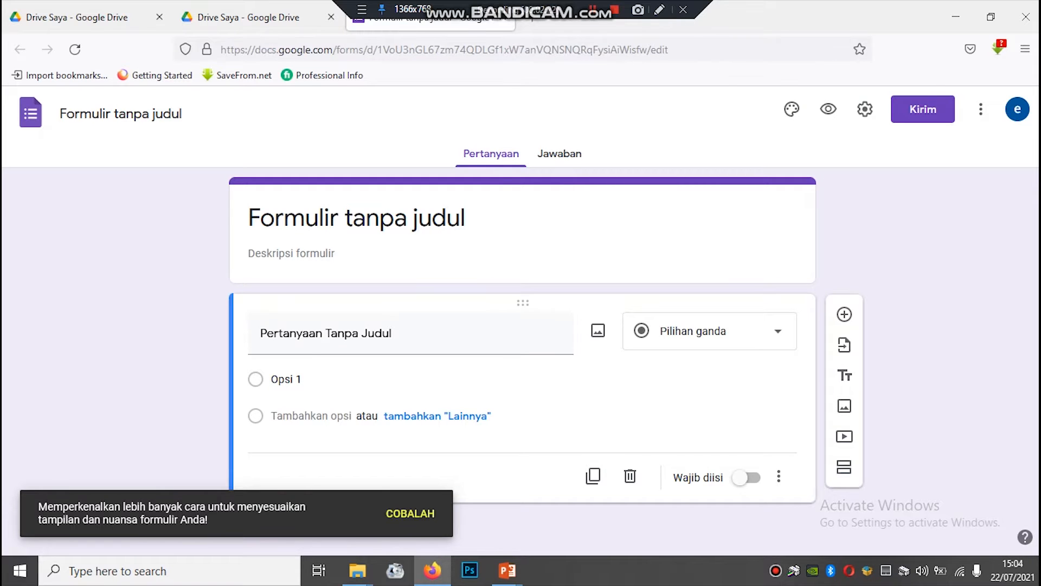
Step: Replace the form's title with "MATERI KEWIRAUSAHAAN"
click(415, 230)
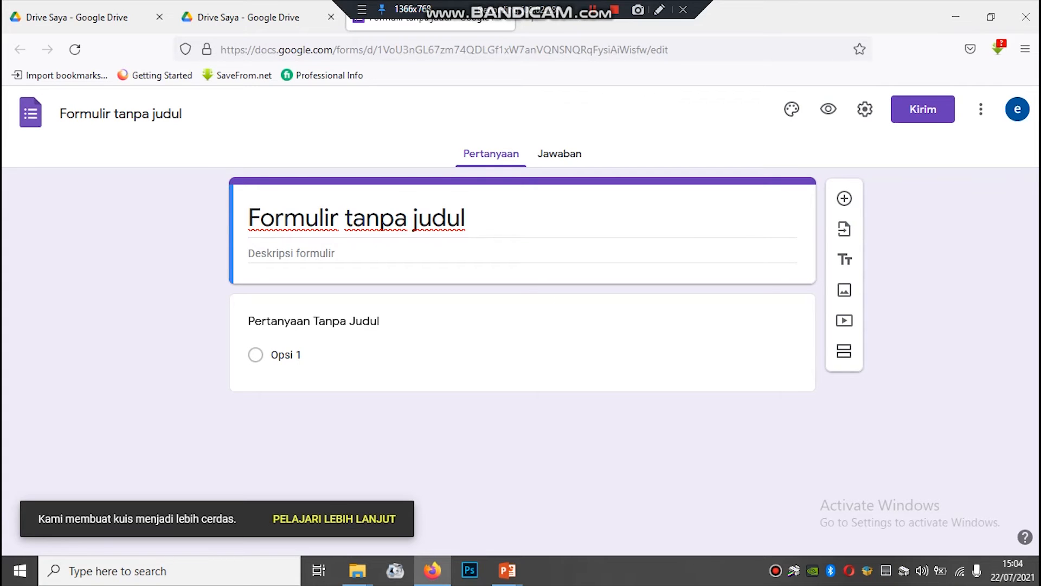
click(414, 231)
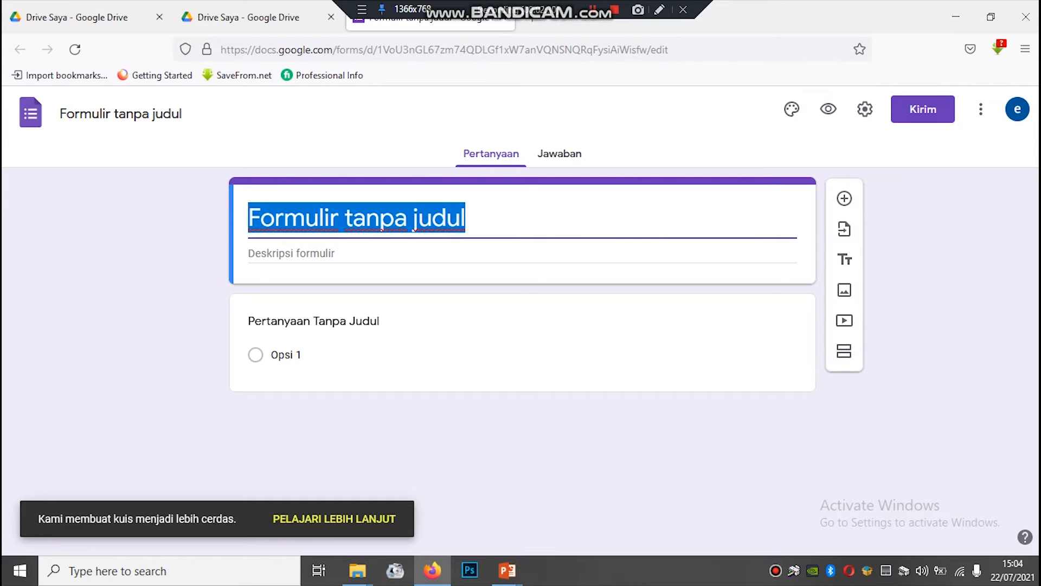
click(467, 218)
drag(466, 218, 247, 218)
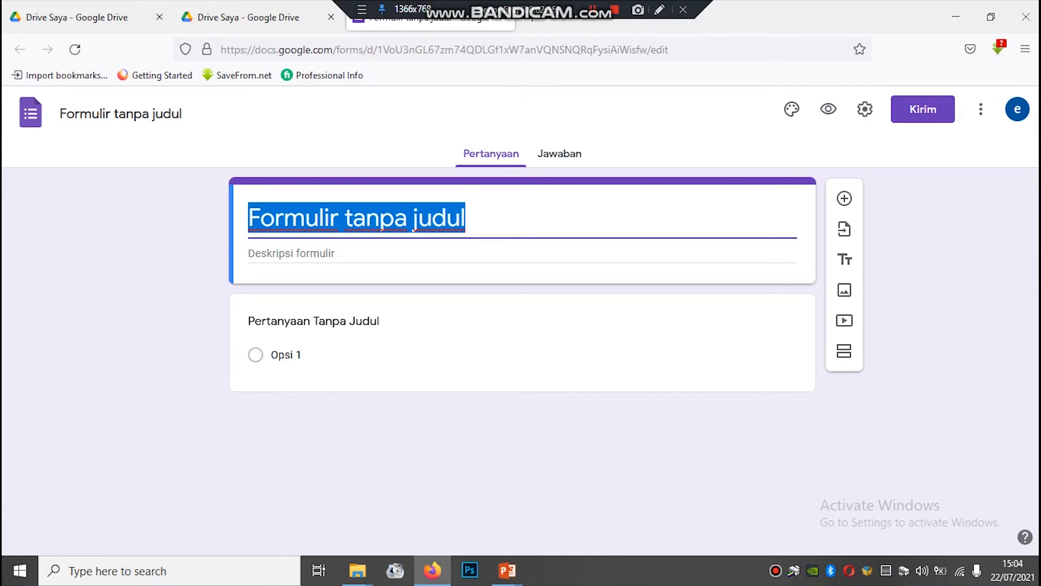
text(J)
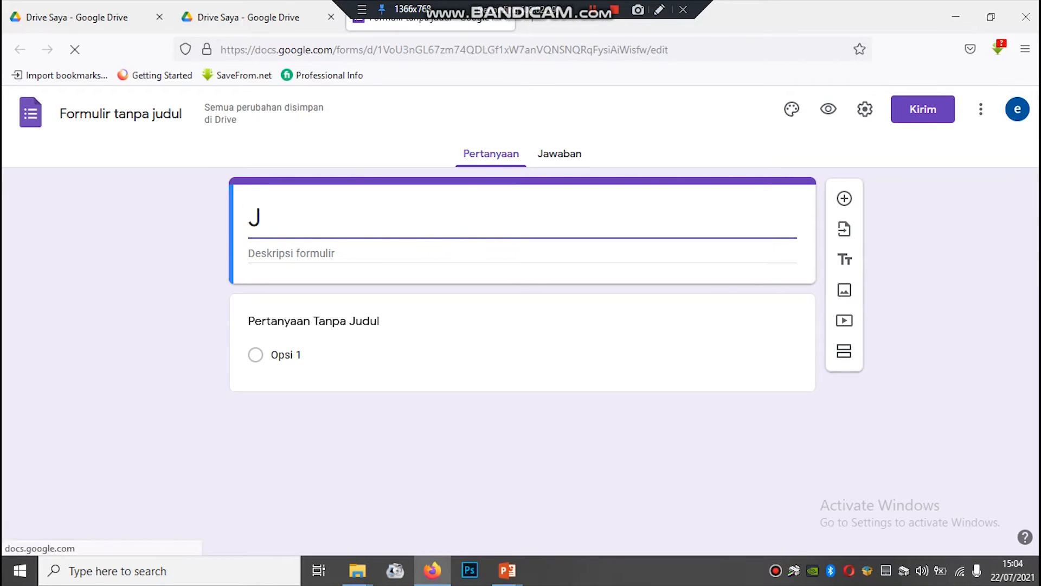
key(BackSpace)
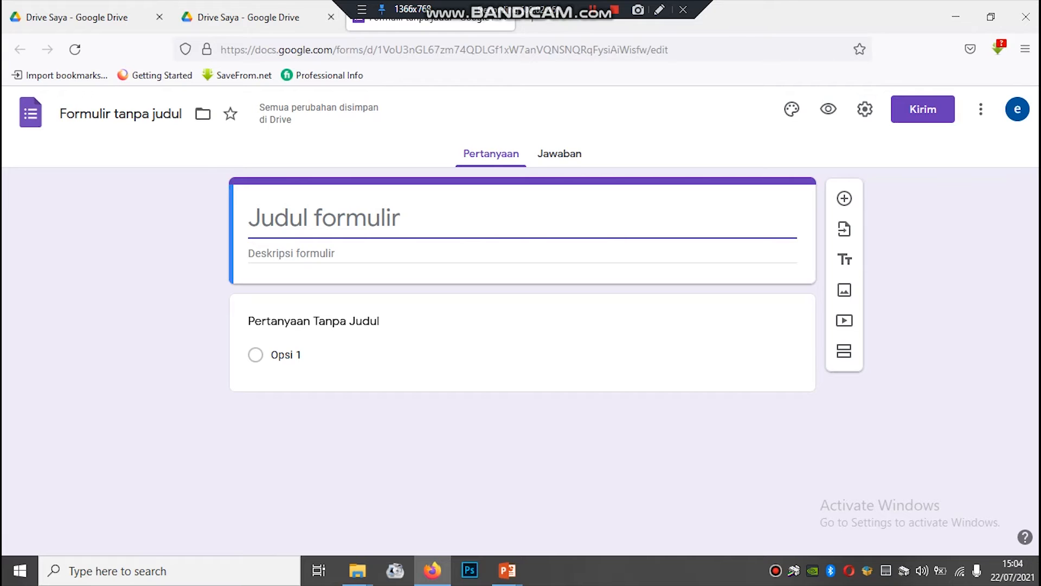
text(J)
key(BackSpace)
text(MA)
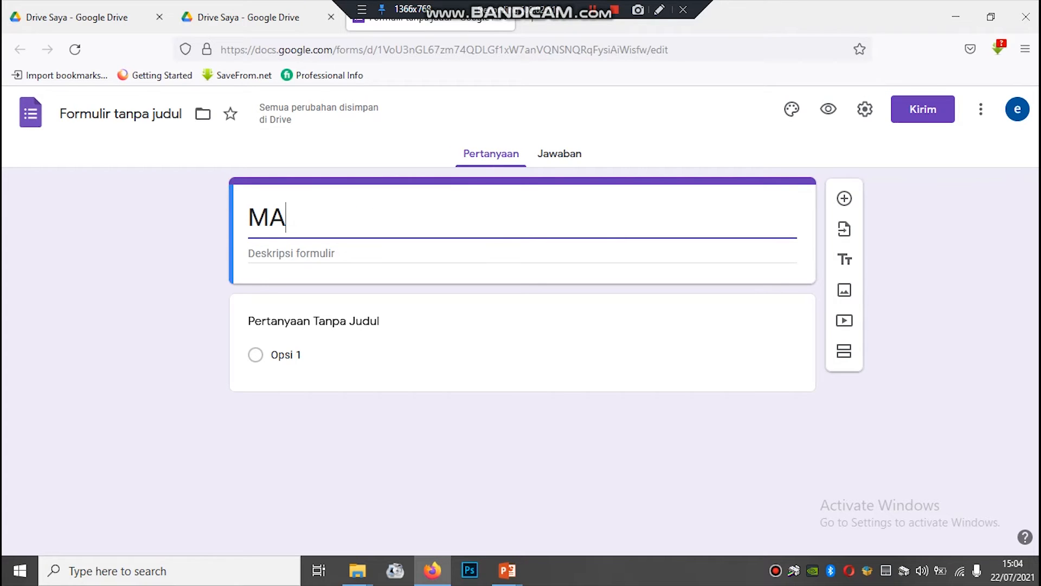
text(TERI)
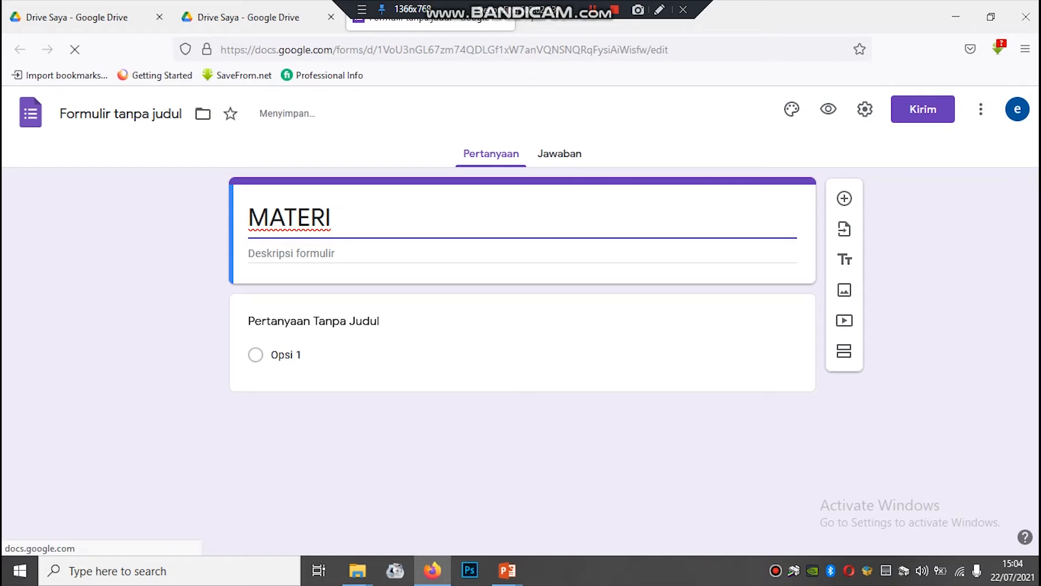
text( KEWIRAU)
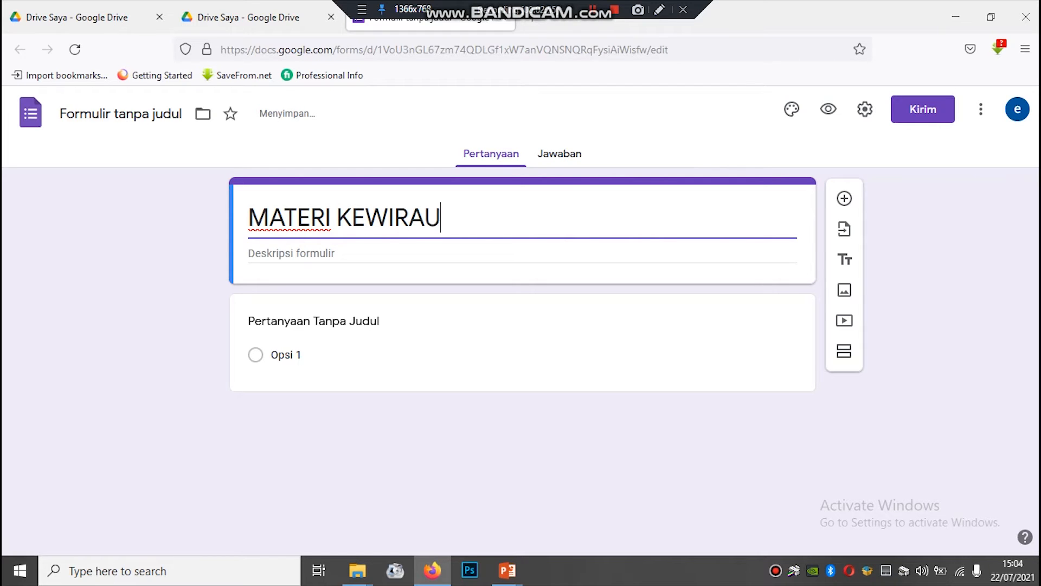
text(SAHAAN)
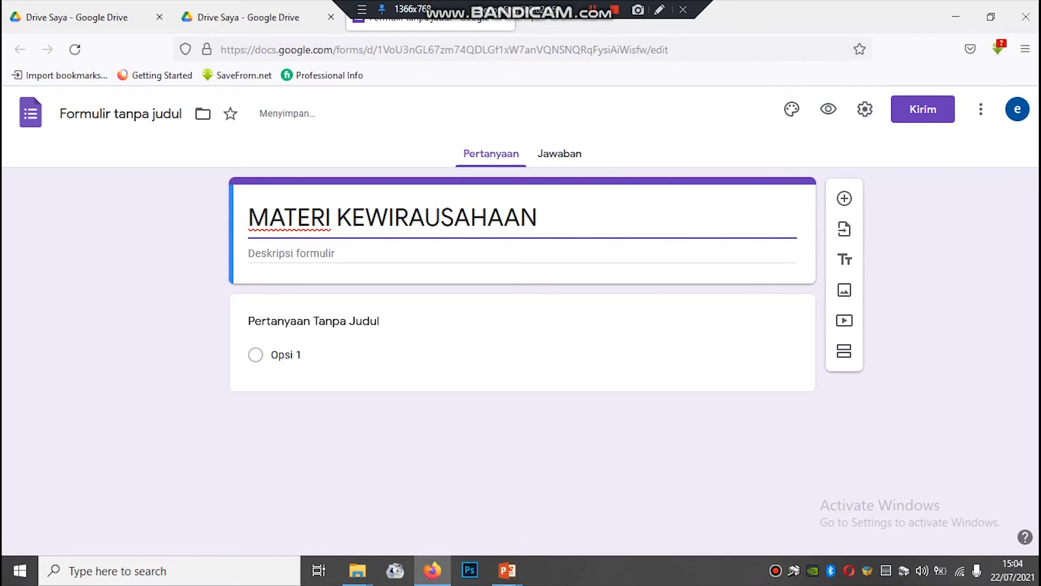
click(272, 253)
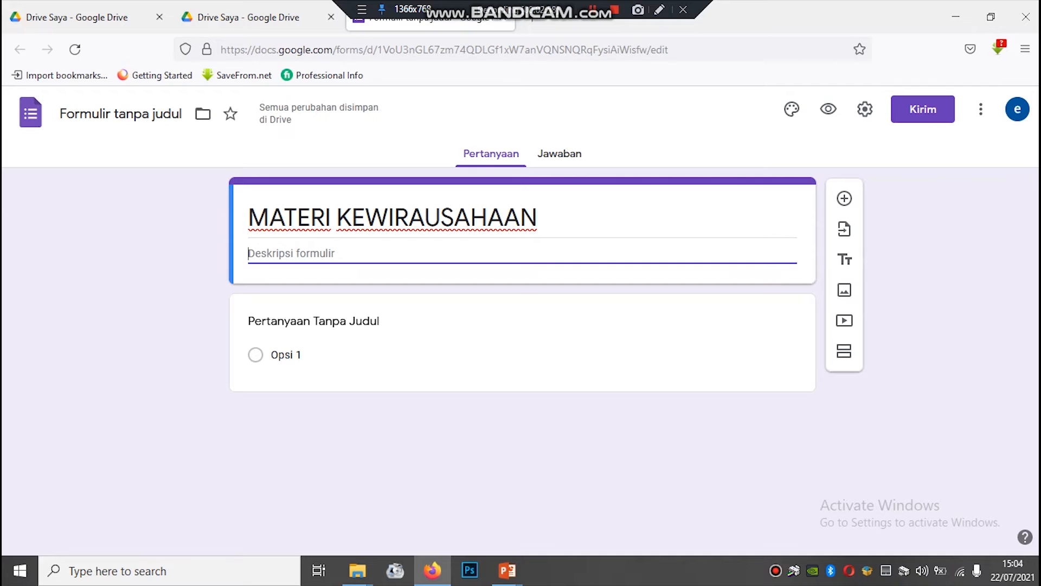
click(264, 218)
click(275, 253)
click(683, 9)
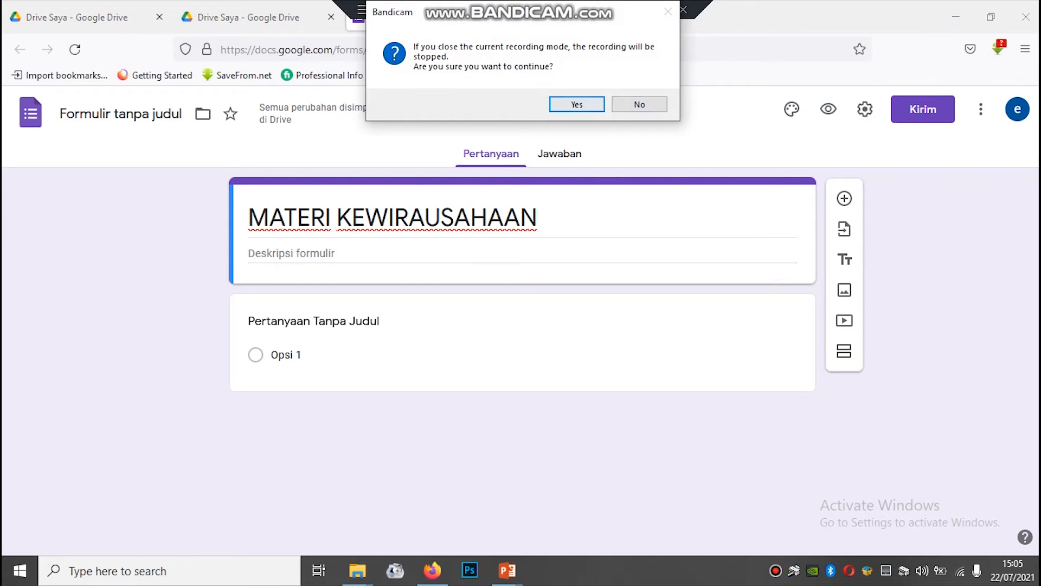
click(640, 104)
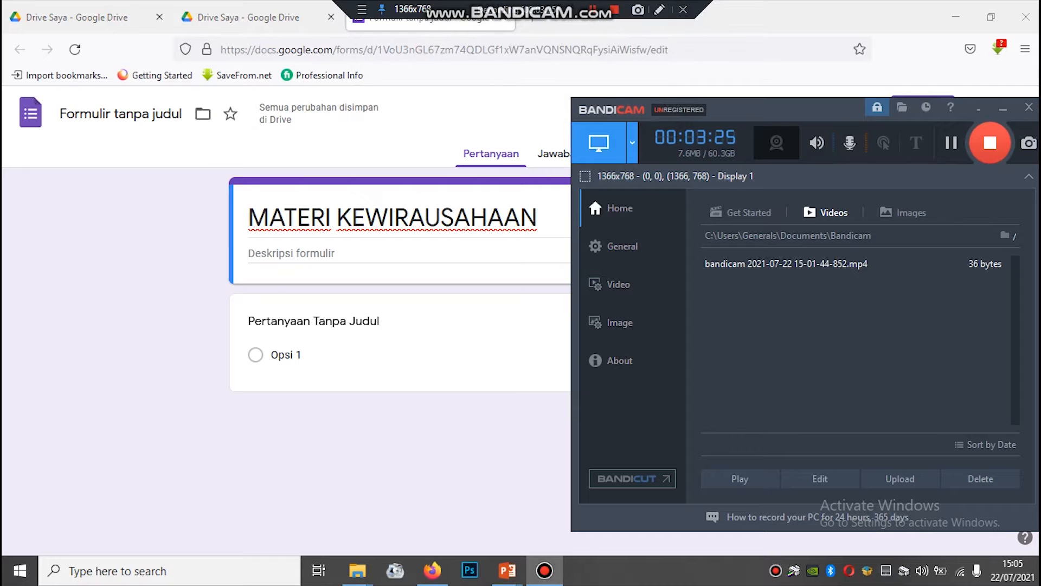
click(375, 254)
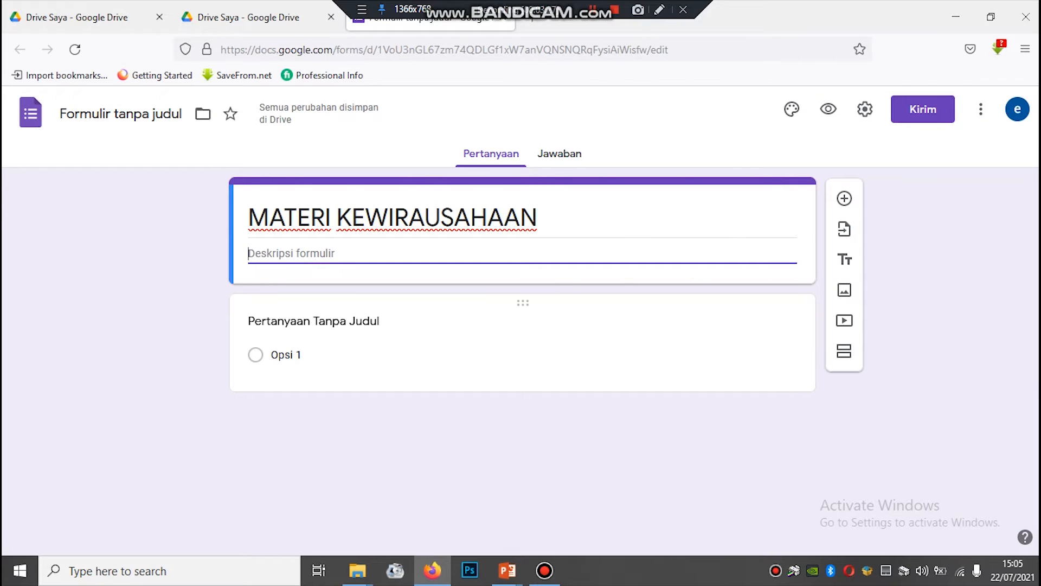
Step: Show the description field (Deskripsi) of the untitled question and hide it again
click(360, 323)
click(393, 333)
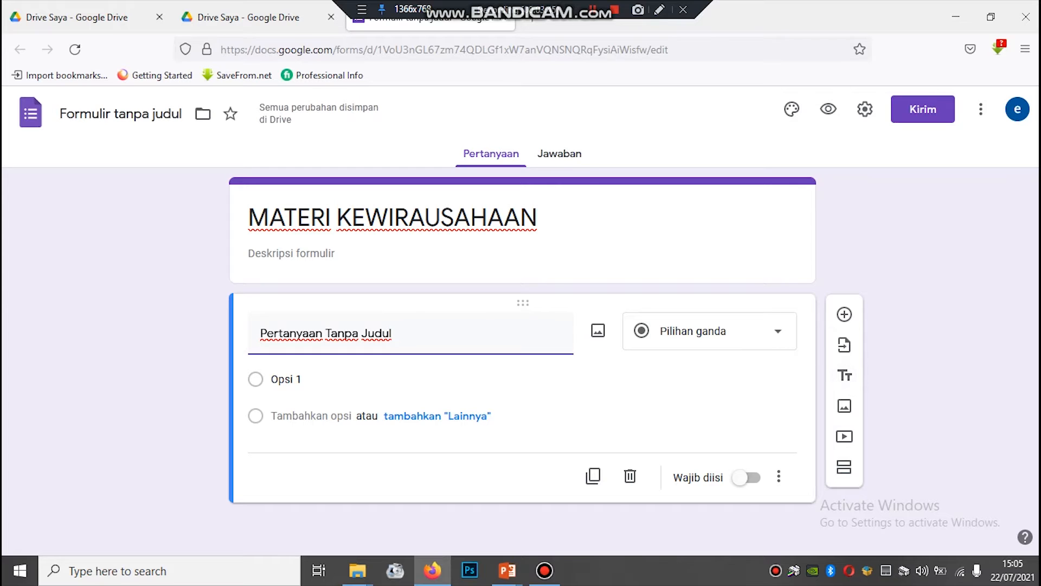
click(779, 476)
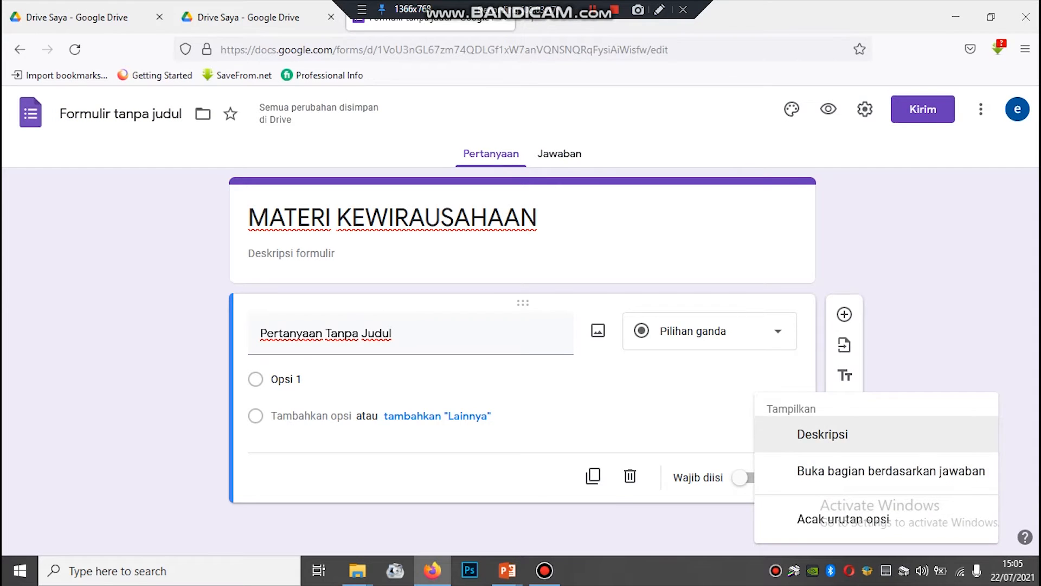
click(823, 434)
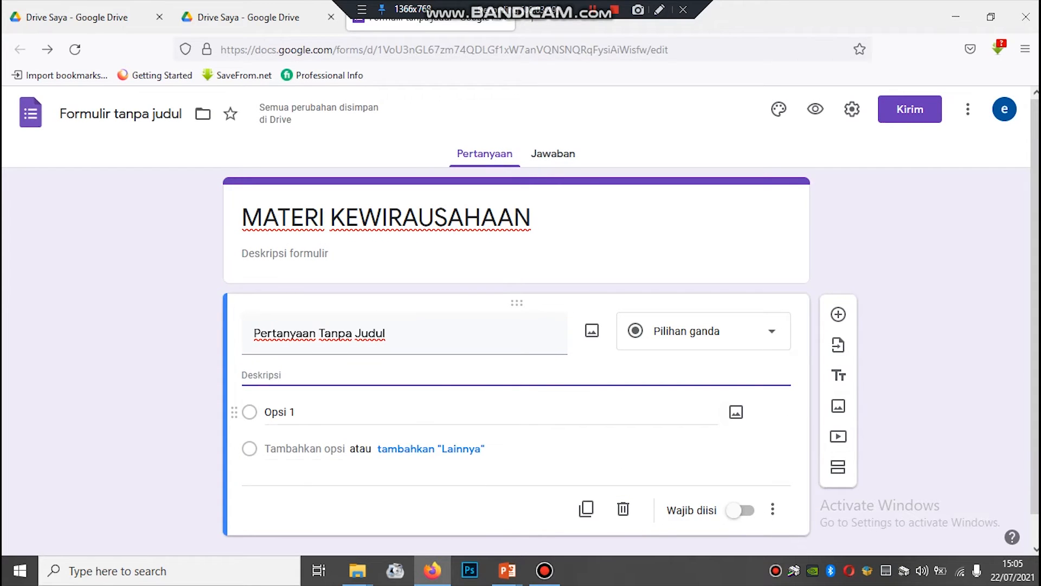
click(773, 509)
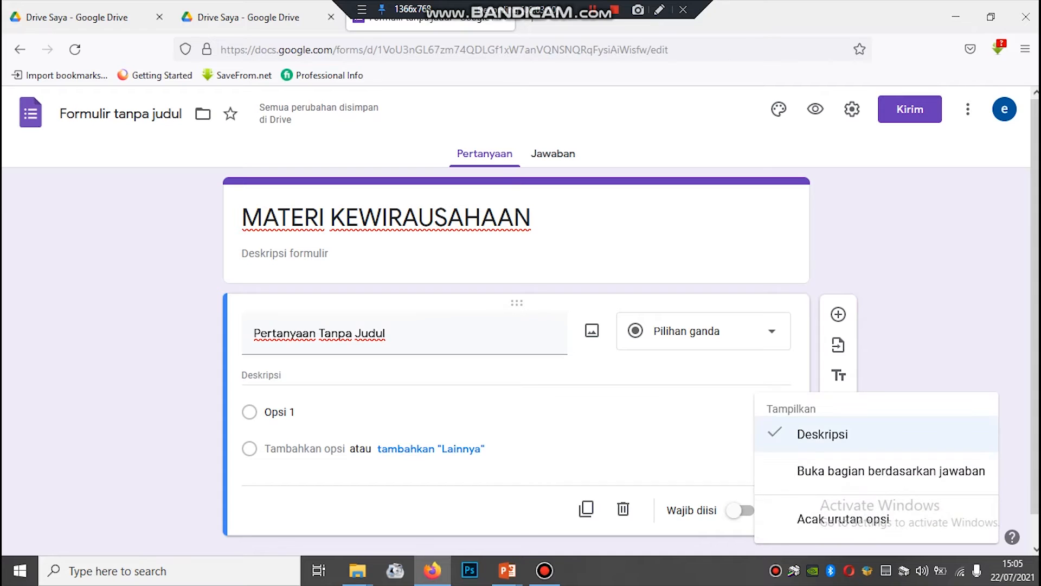
click(823, 433)
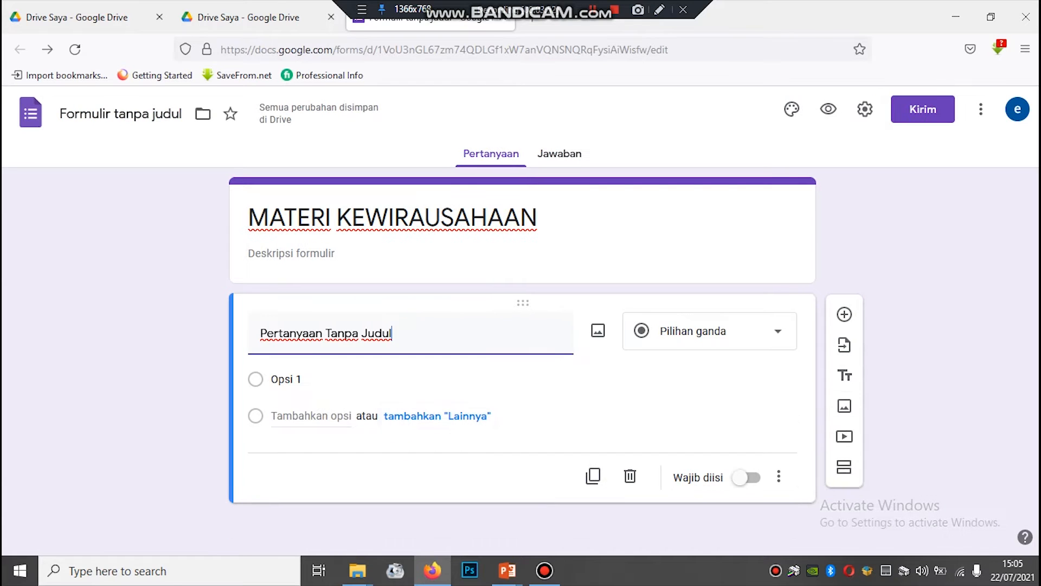
Step: Title the first question "NAMA" and make it required (Wajib diisi)
drag(393, 333, 259, 334)
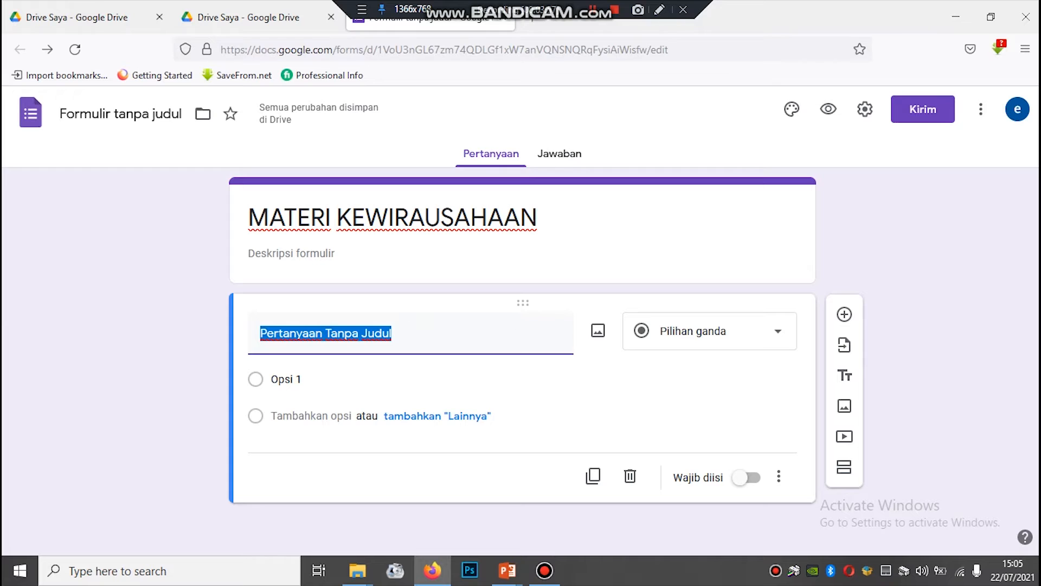
text(NAMA)
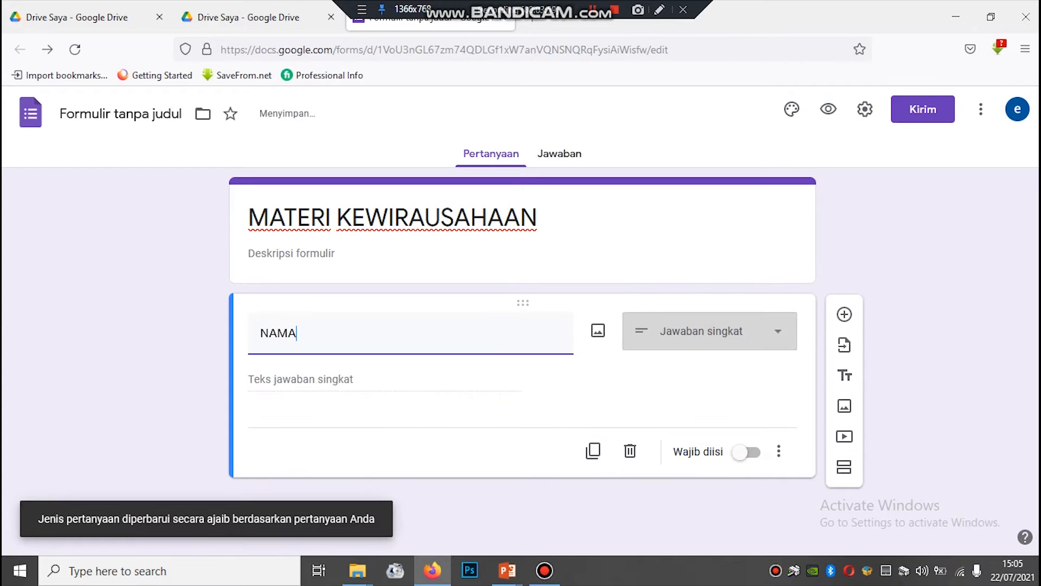
key(Return)
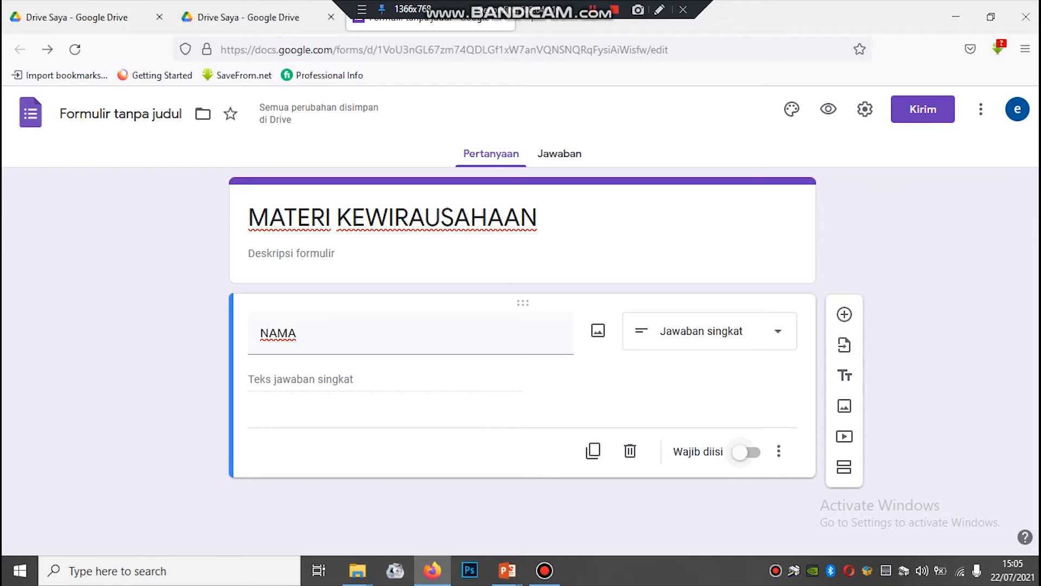
click(746, 452)
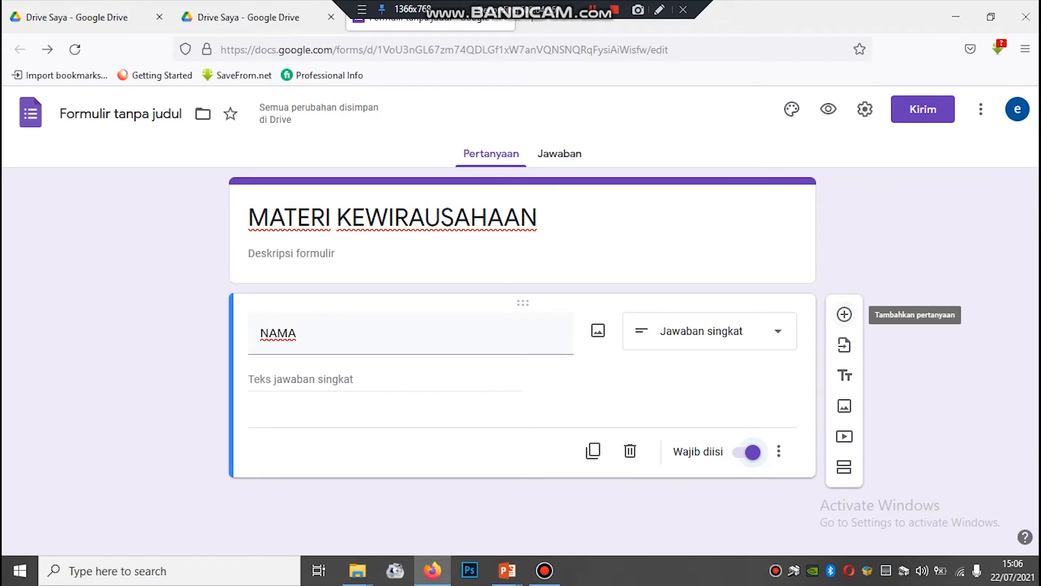
Step: Add a second question titled "KELAS" with the multiple-choice type (Pilihan ganda)
click(845, 314)
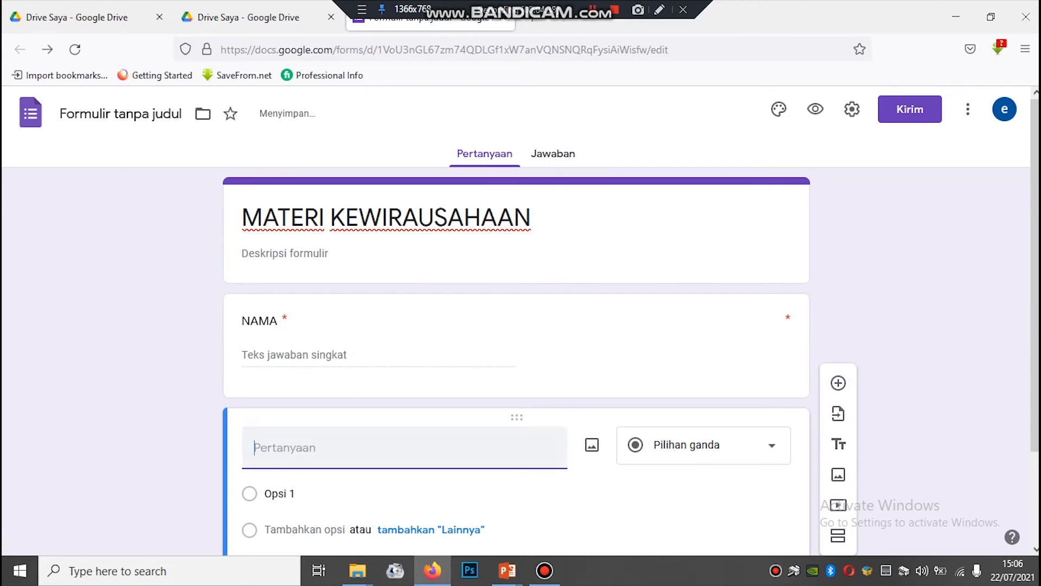
text(KELAS)
click(703, 445)
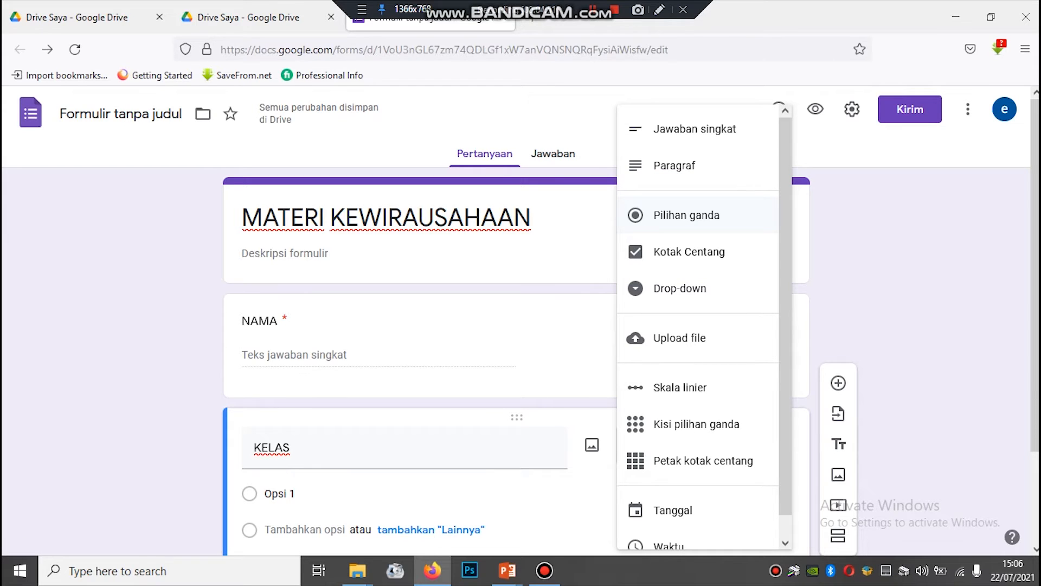
click(686, 219)
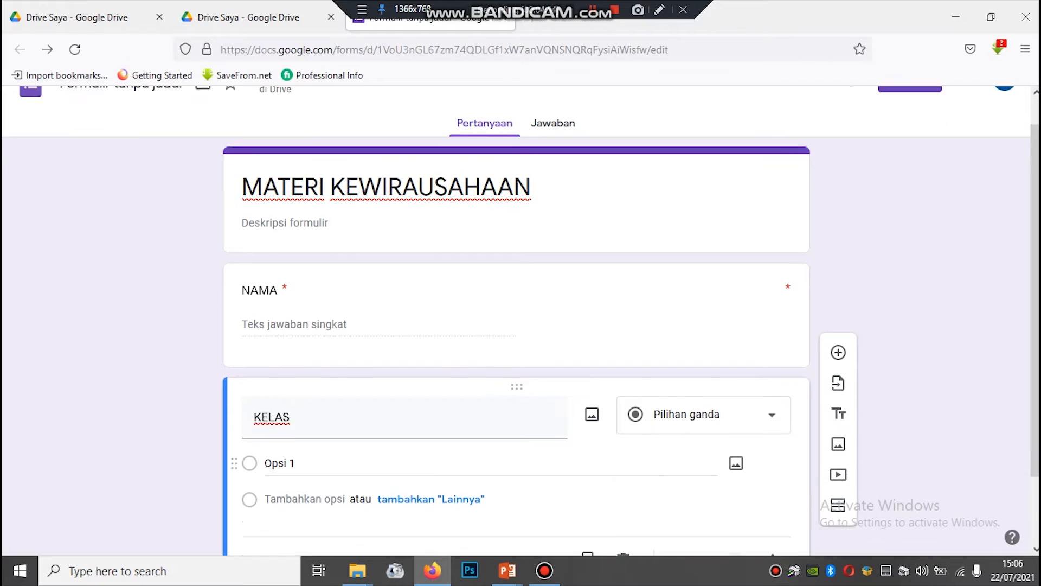
Step: Give the KELAS question the options "XII DKV 1" and "XII DKV 2" and make it required
text(XII DKV 1)
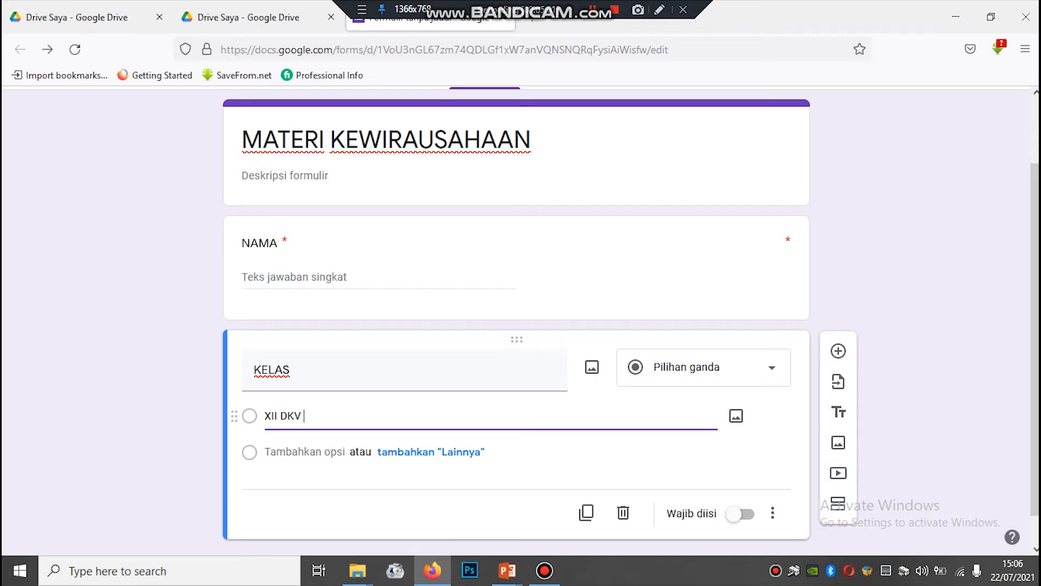
click(304, 452)
text(XII)
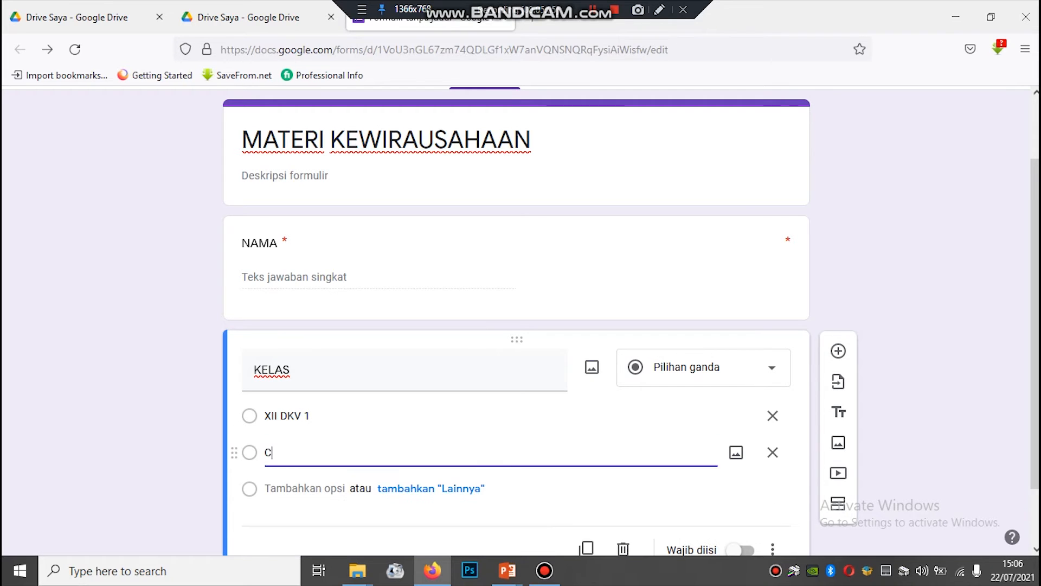
text( DKV 2)
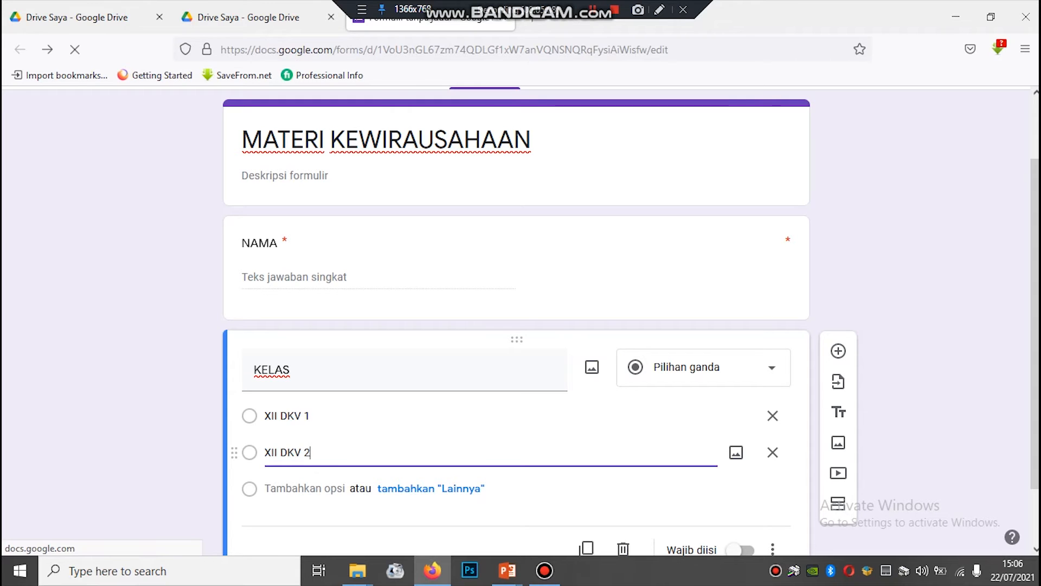
scroll(304, 452, down, 2)
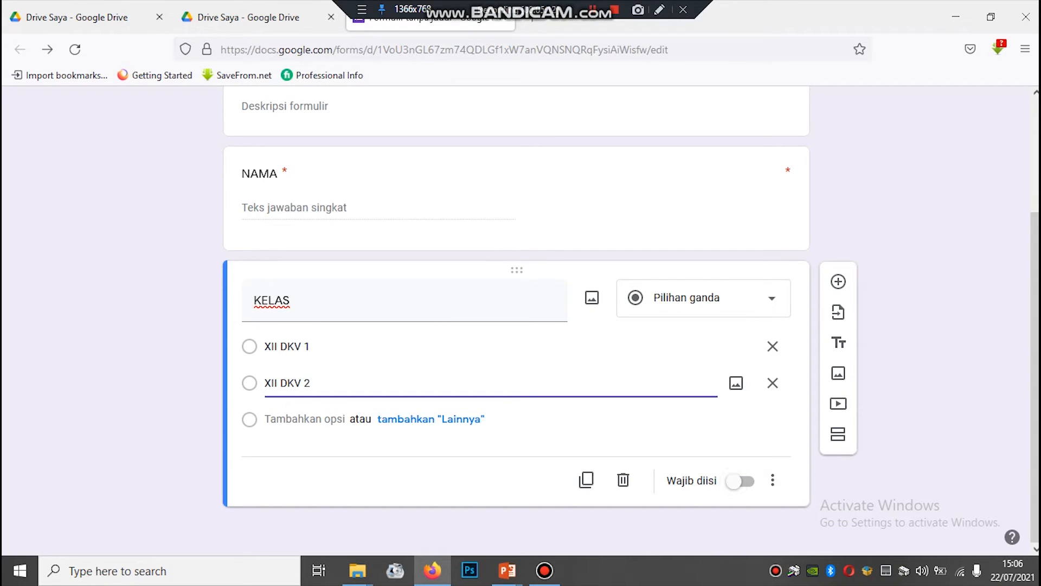
click(739, 481)
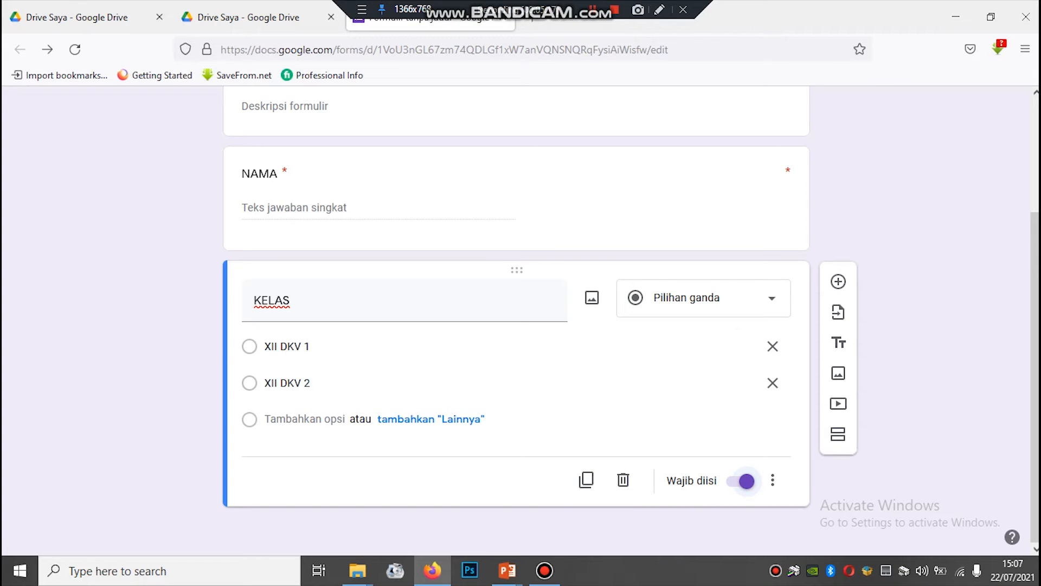
Step: Check the NAMA and KELAS questions in the editor, preview the form as respondents see it, and close the preview
scroll(515, 325, up, 2)
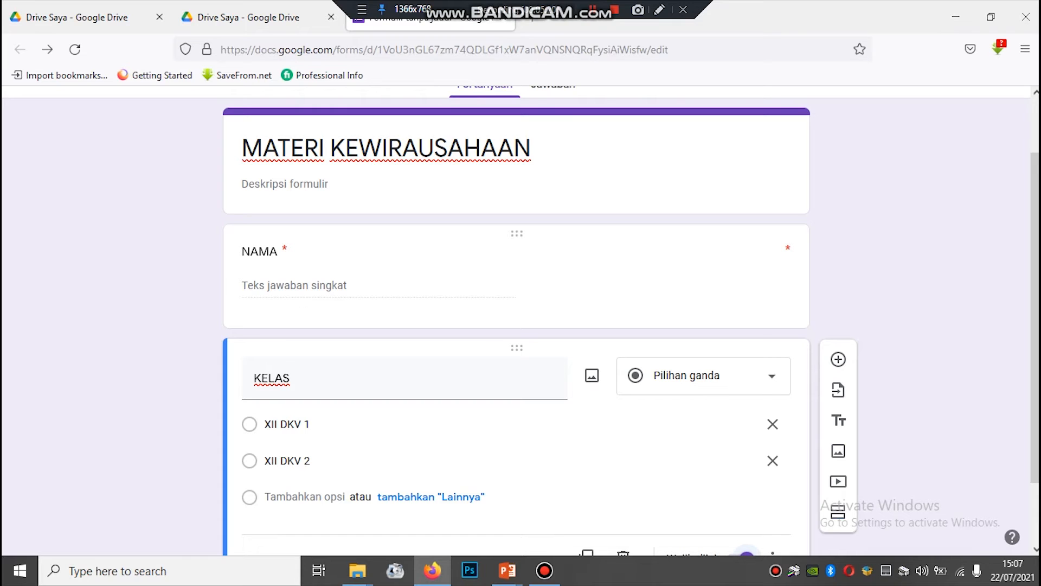
click(266, 251)
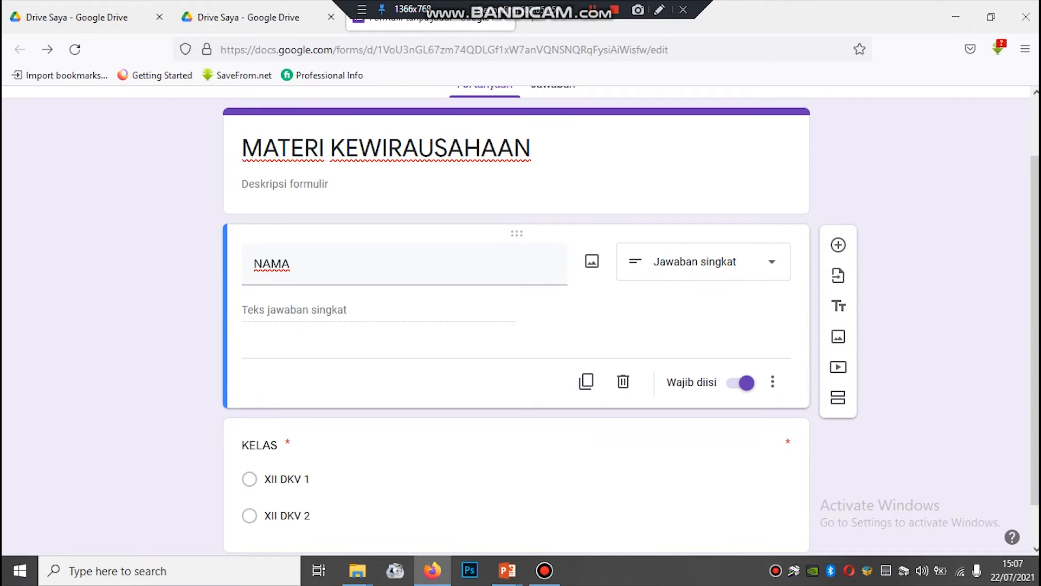
click(266, 446)
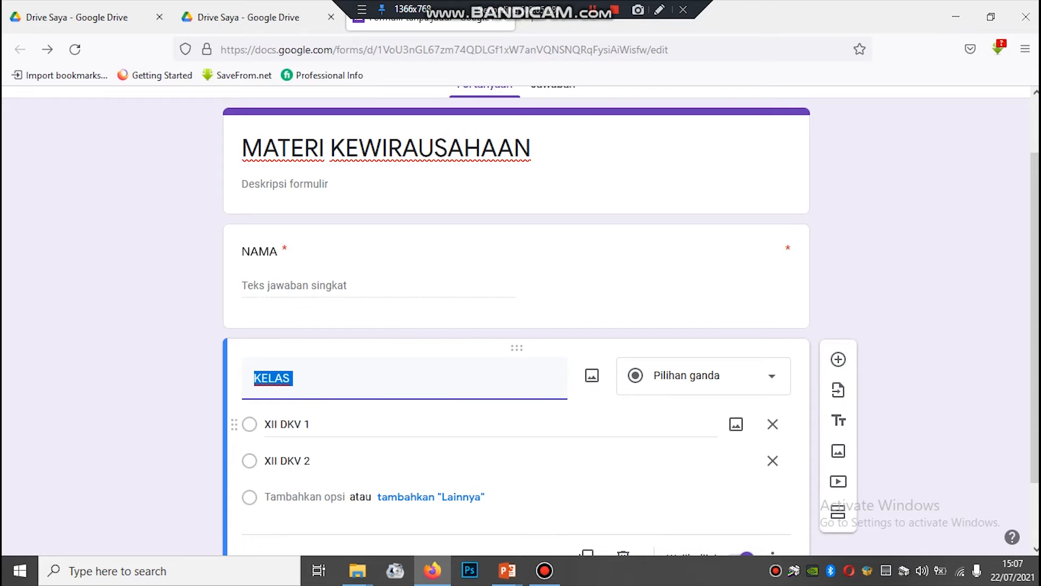
scroll(517, 277, up, 2)
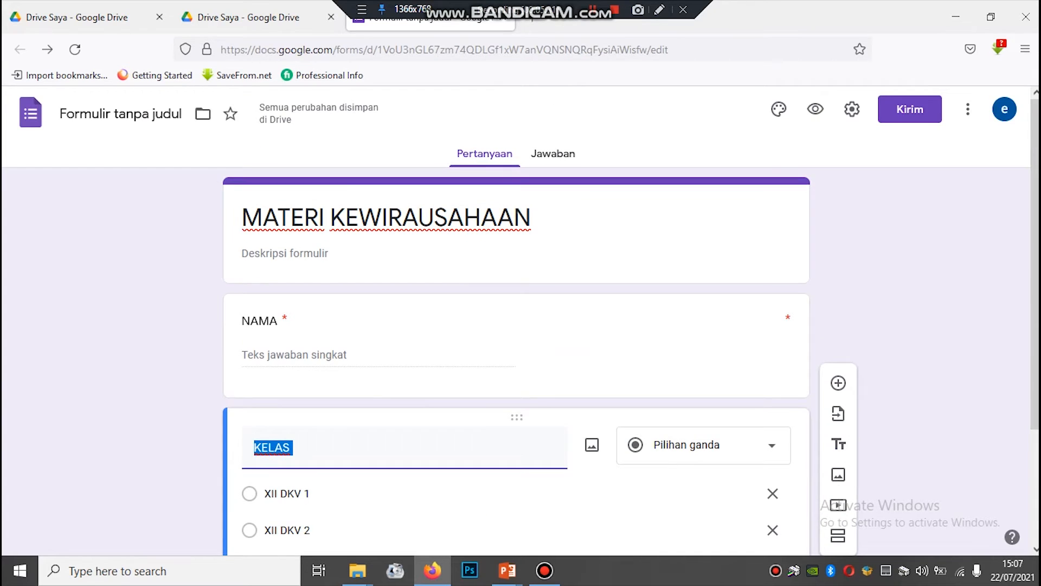
click(801, 110)
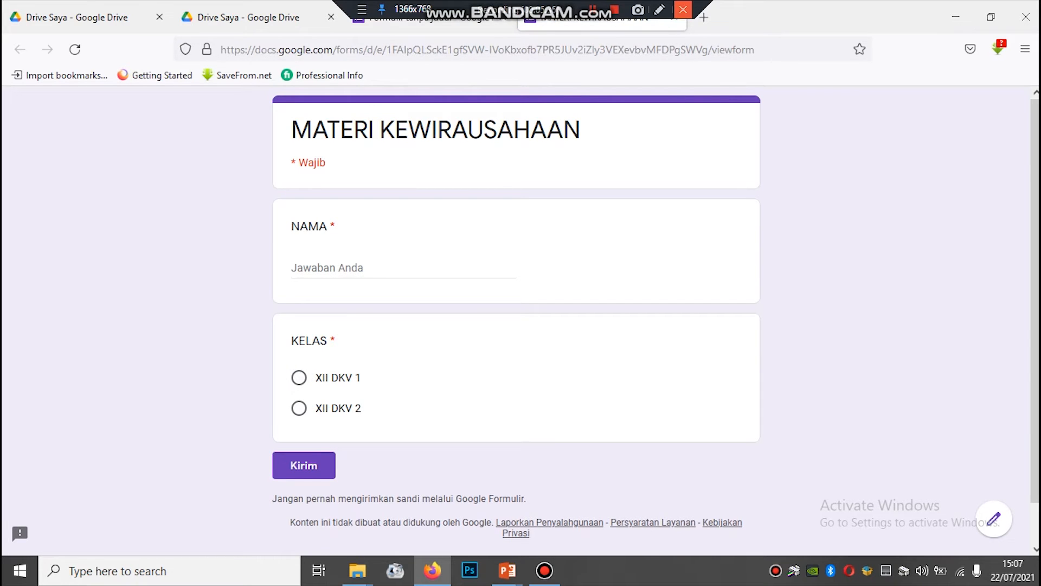
click(675, 18)
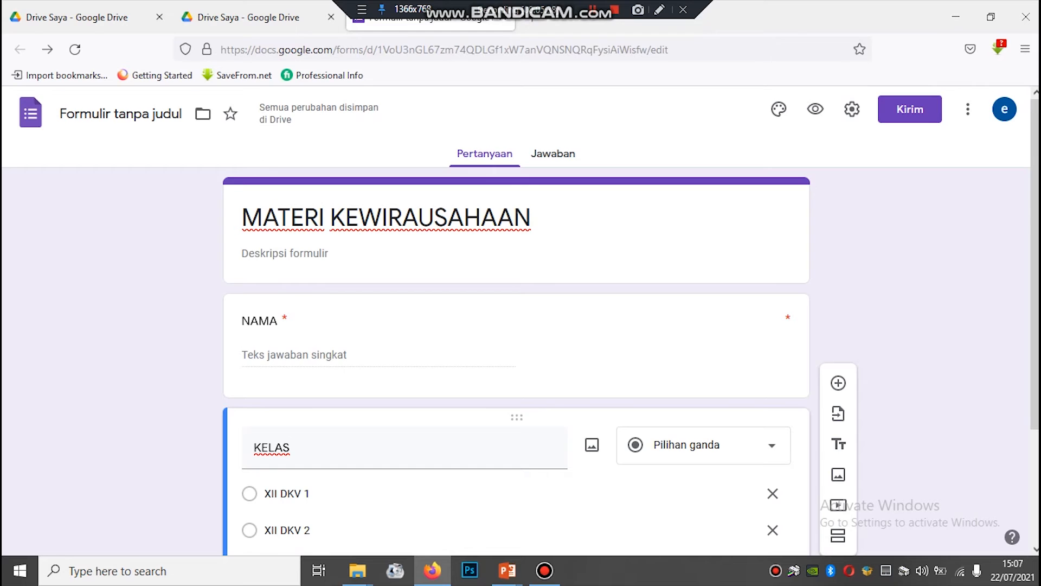
Step: Change the KELAS question type to checkboxes (Kotak Centang)
scroll(515, 325, down, 3)
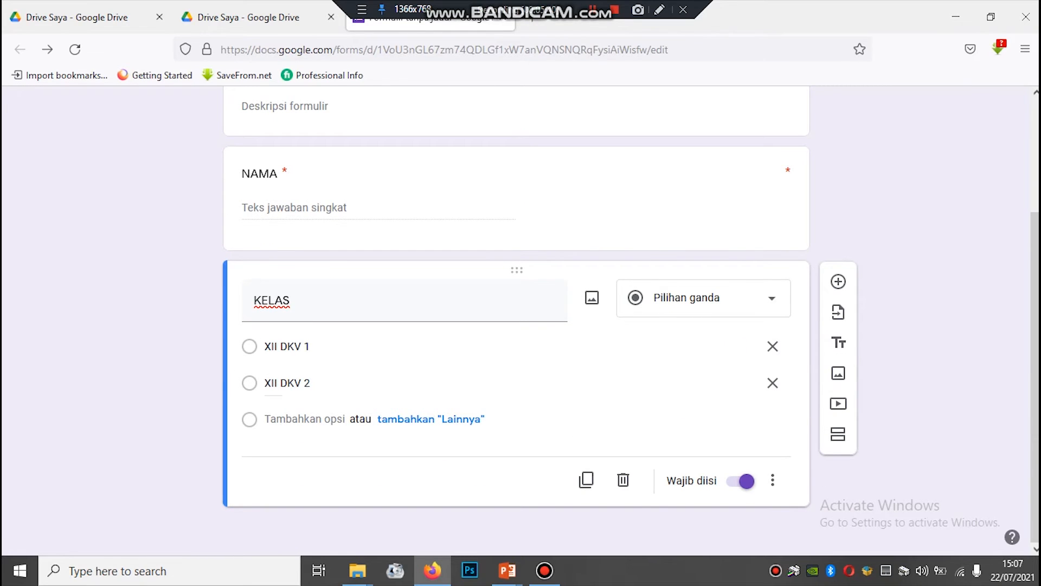
click(703, 299)
click(689, 251)
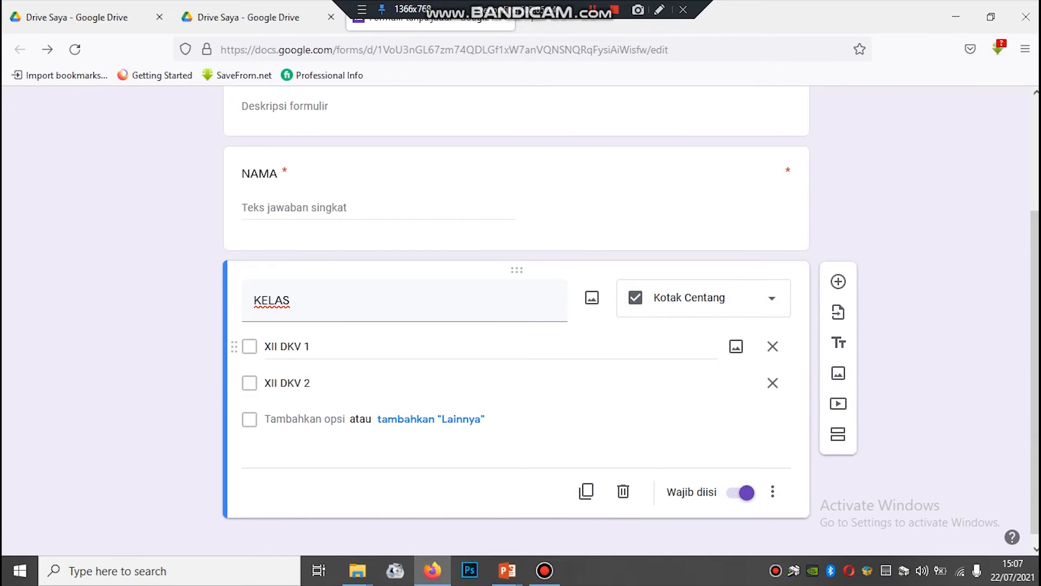
Step: Preview the form and try ticking and unticking the checkboxes XII DKV 1 and XII DKV 2
scroll(516, 347, up, 3)
click(815, 108)
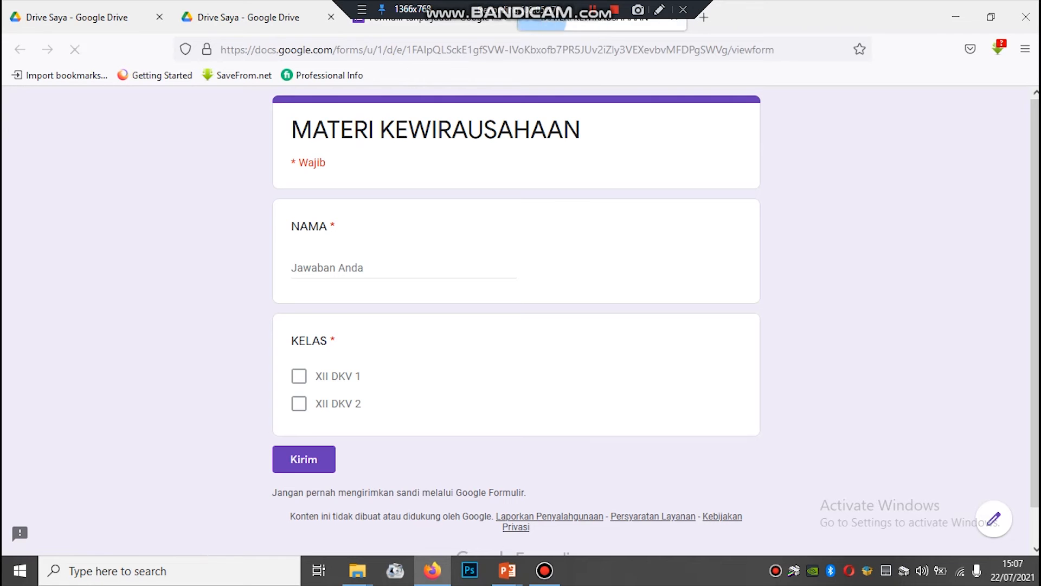
click(299, 376)
click(299, 403)
click(299, 376)
click(299, 403)
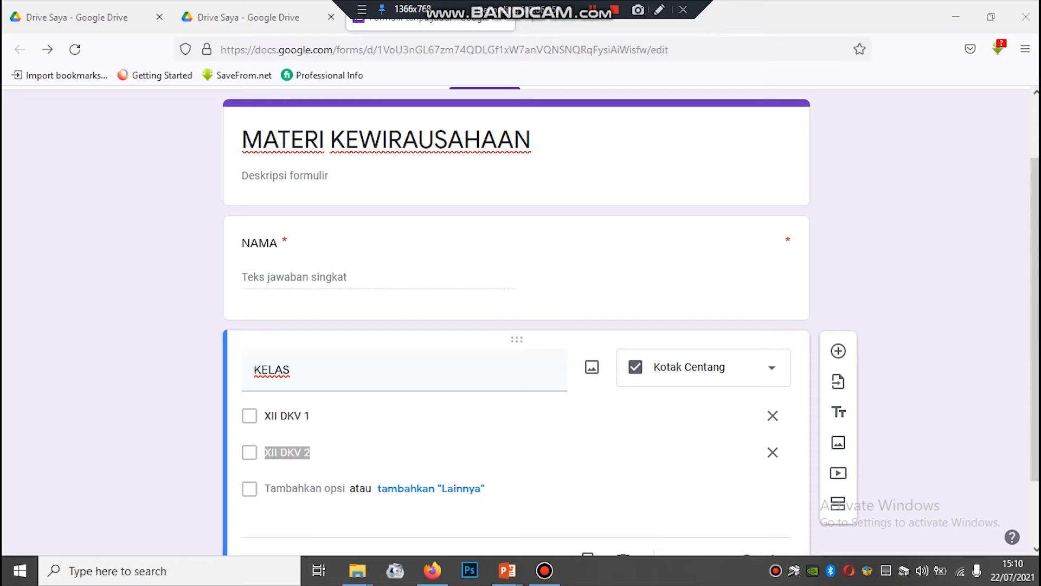
Step: Change the KELAS question type to Drop-down and check its option list in the form preview
click(704, 367)
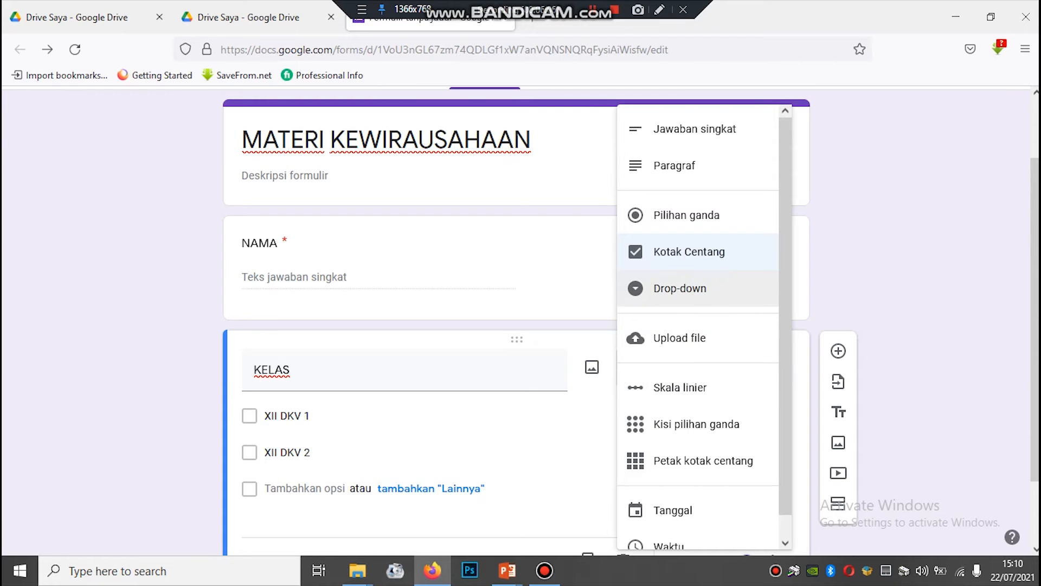
click(681, 288)
scroll(681, 288, up, 2)
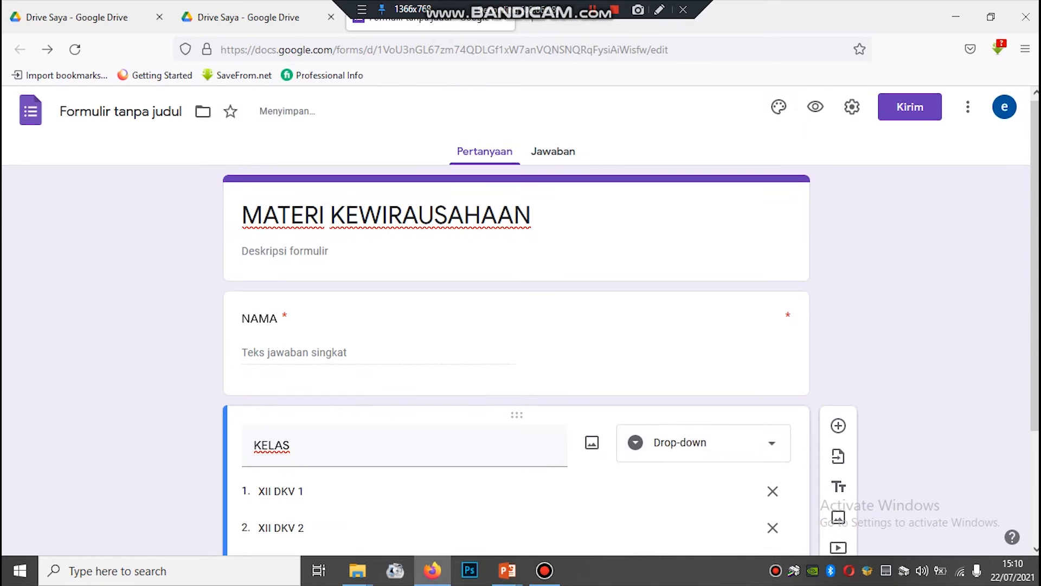
click(815, 109)
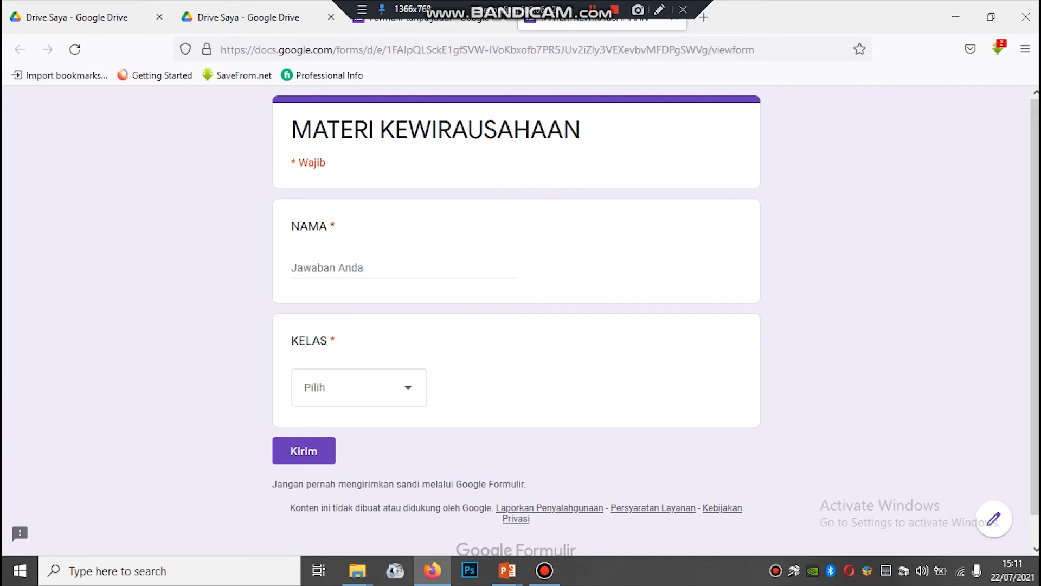
click(399, 387)
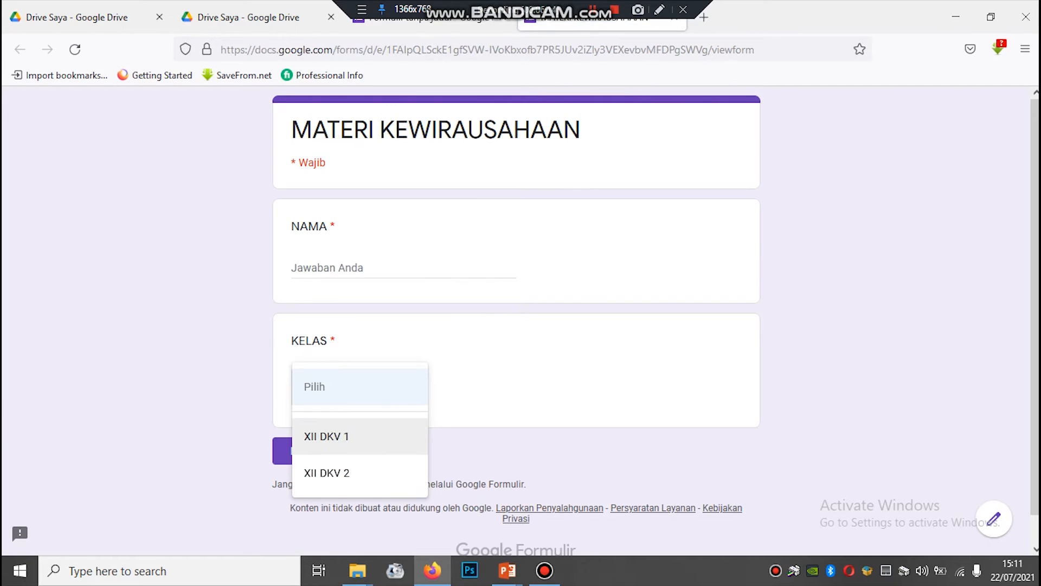
click(564, 380)
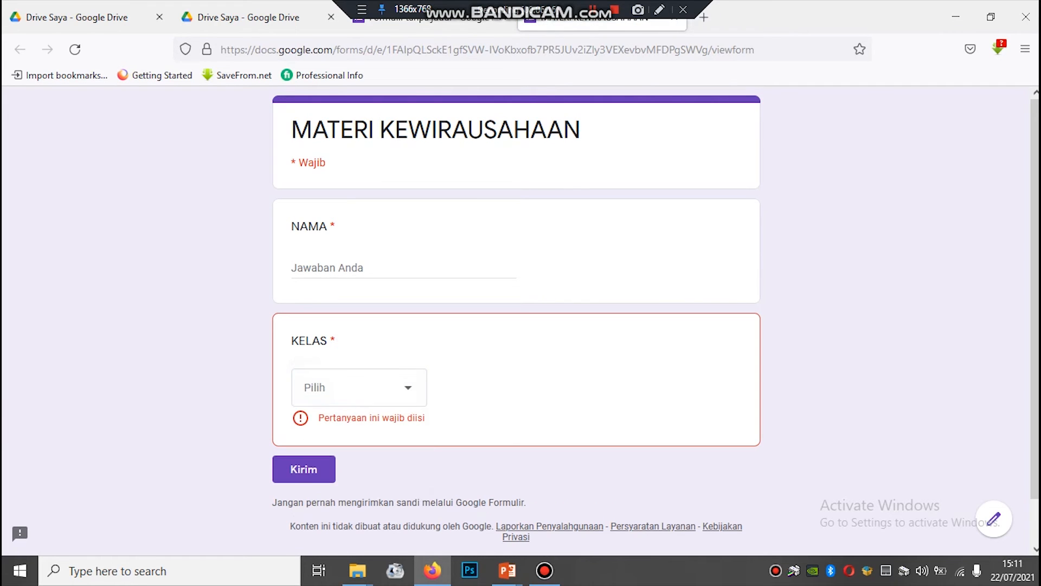
click(674, 20)
Step: Add a required short-answer question (Jawaban singkat) titled "MATA PELAJARAN" below KELAS
scroll(515, 392, down, 2)
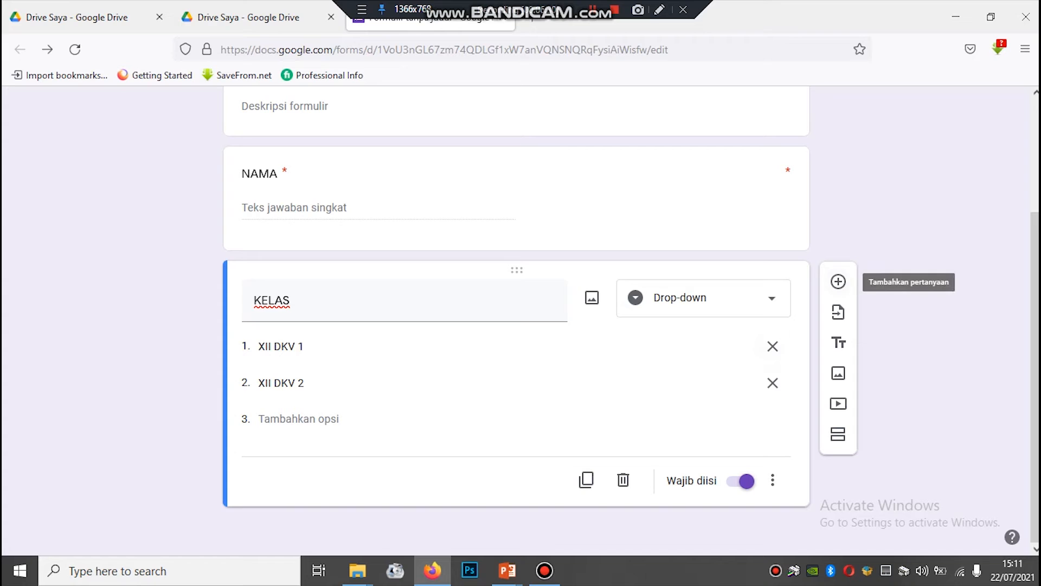
click(839, 281)
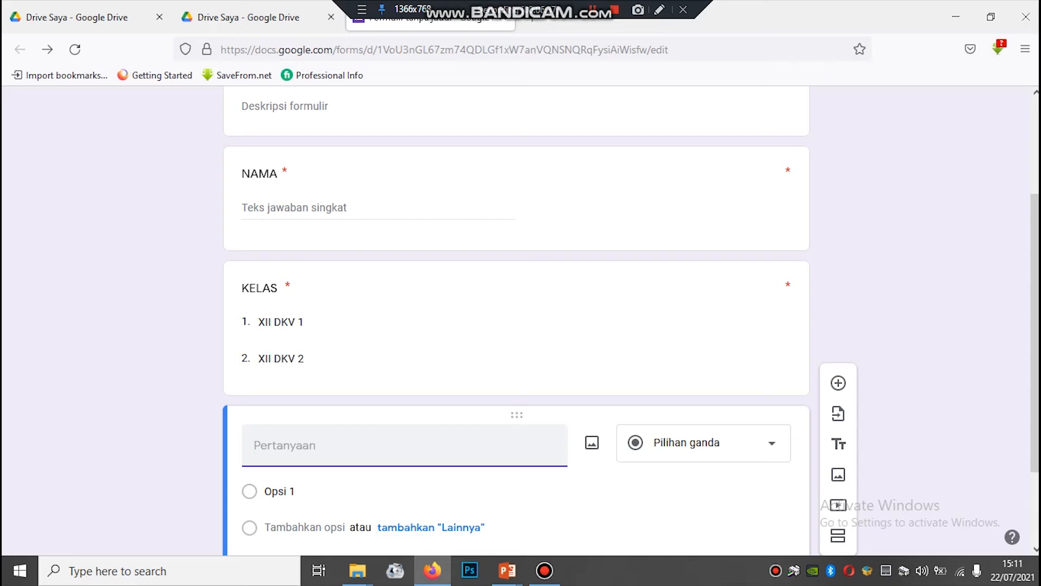
text(MATA PELAJARAN)
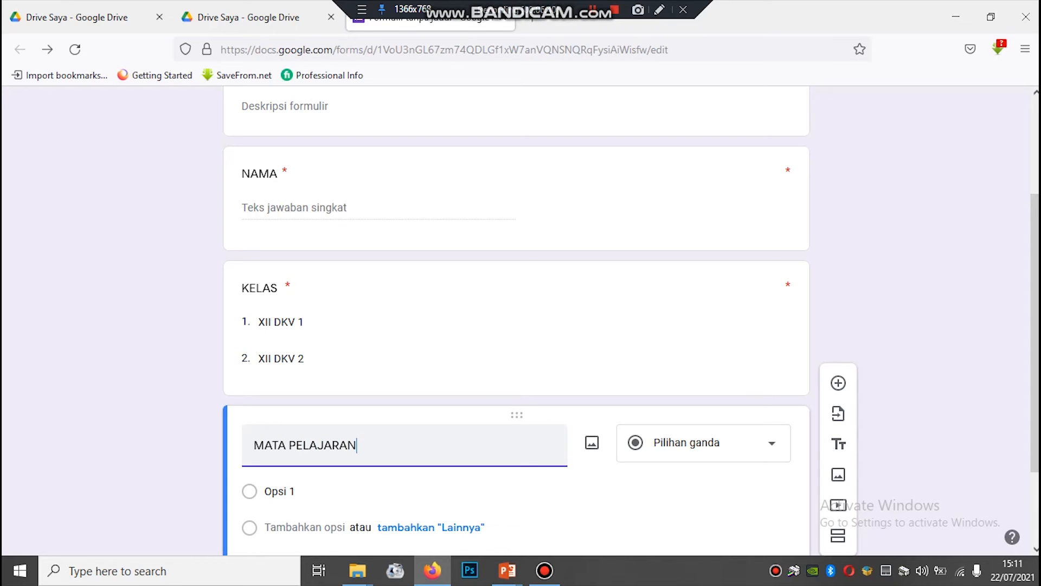
click(492, 491)
click(688, 443)
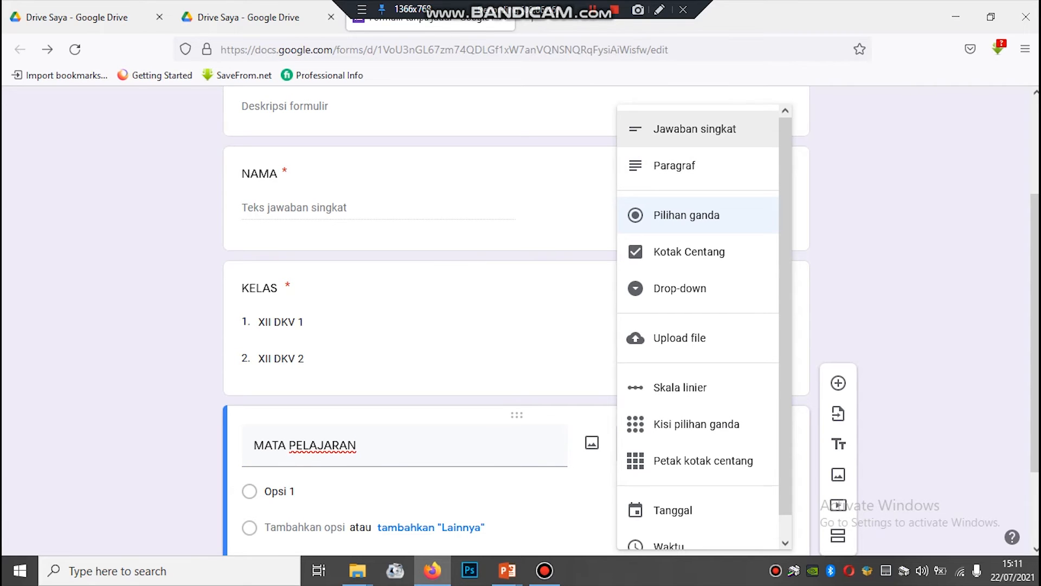
click(694, 128)
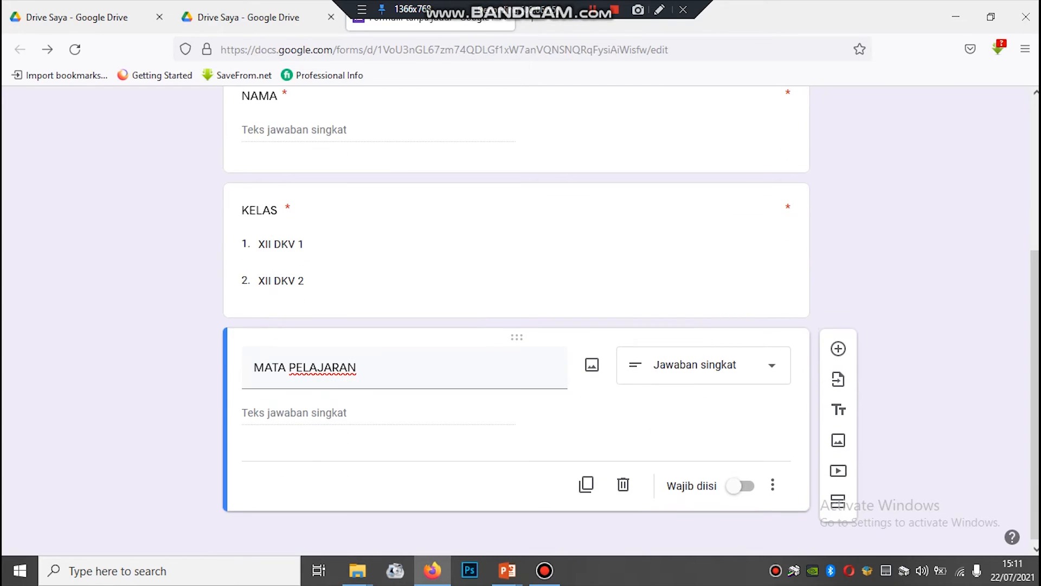
click(741, 485)
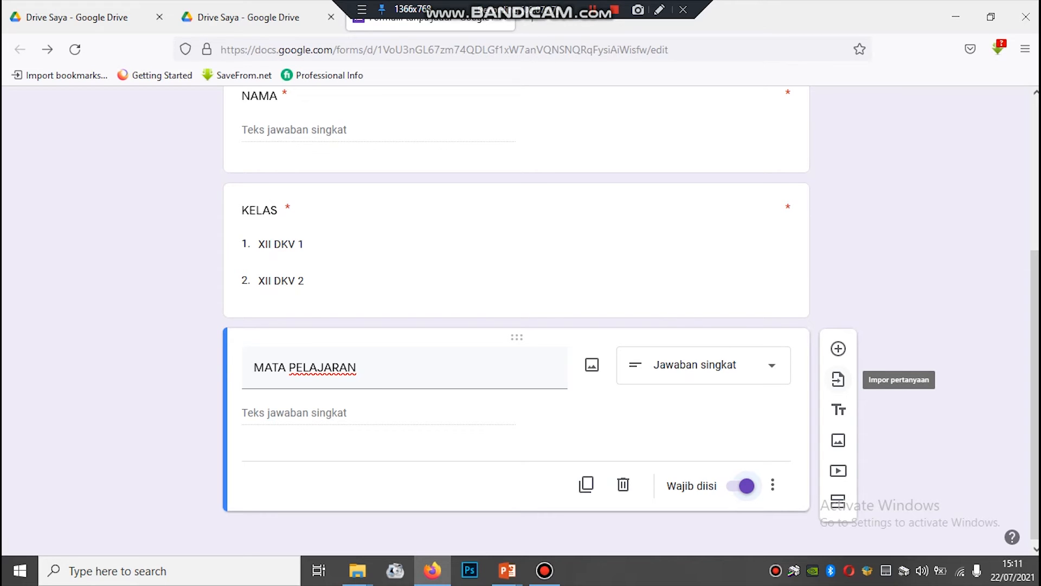
Step: Examine the available and previously selected forms for importing questions (Impor pertanyaan), and cancel the import
click(838, 379)
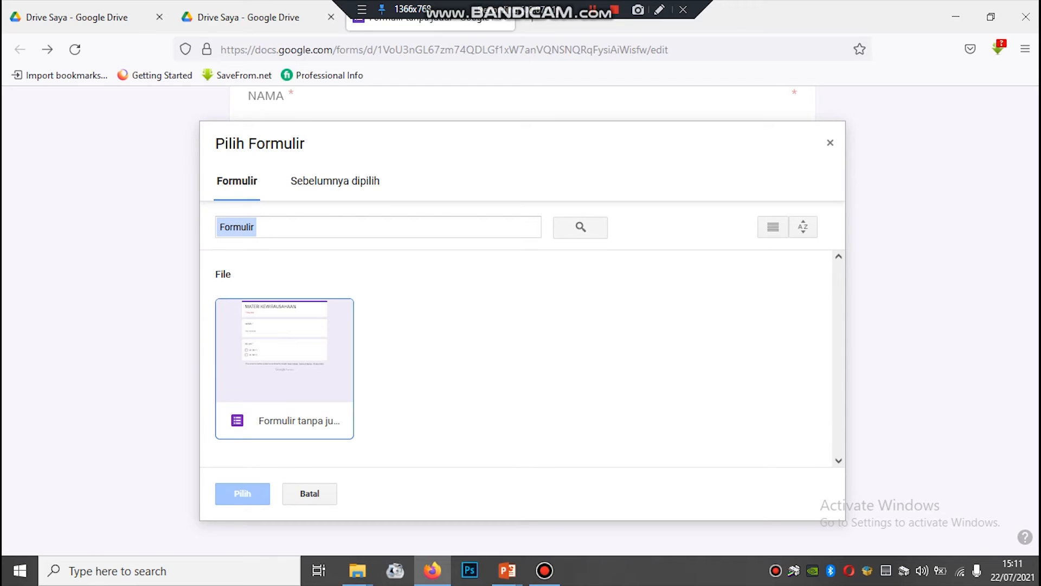
click(262, 227)
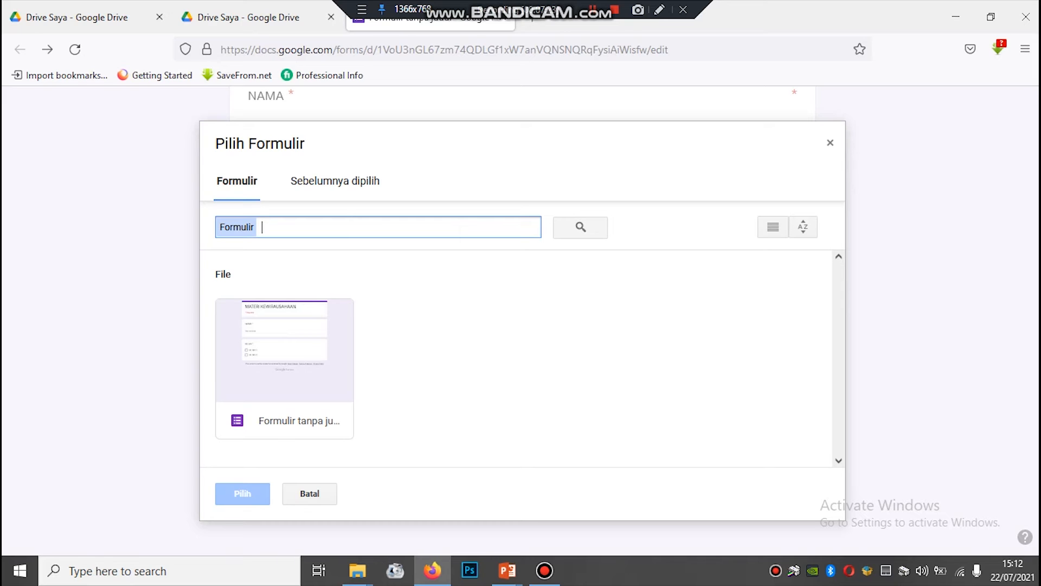
click(335, 181)
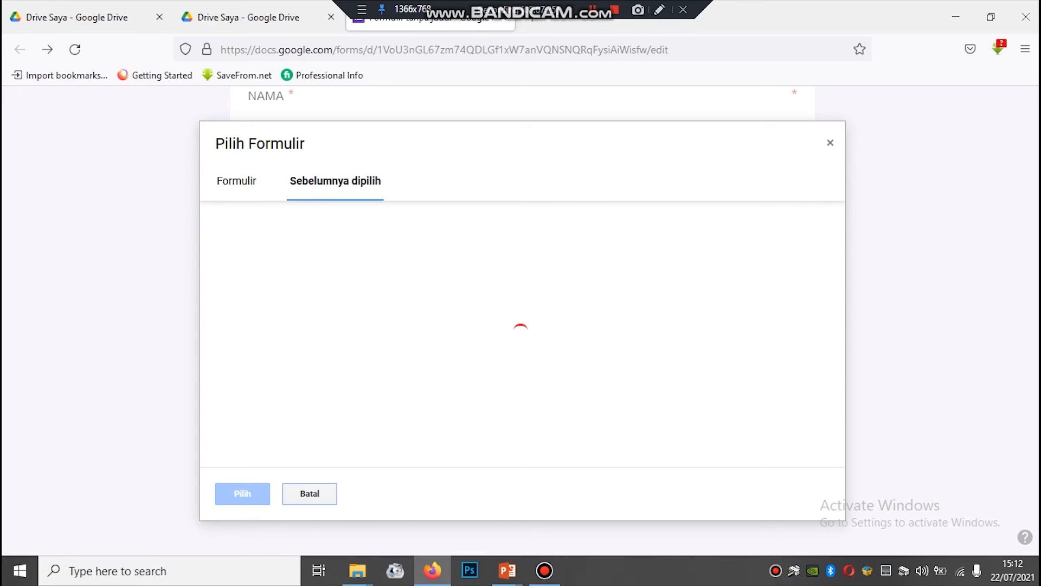
click(237, 181)
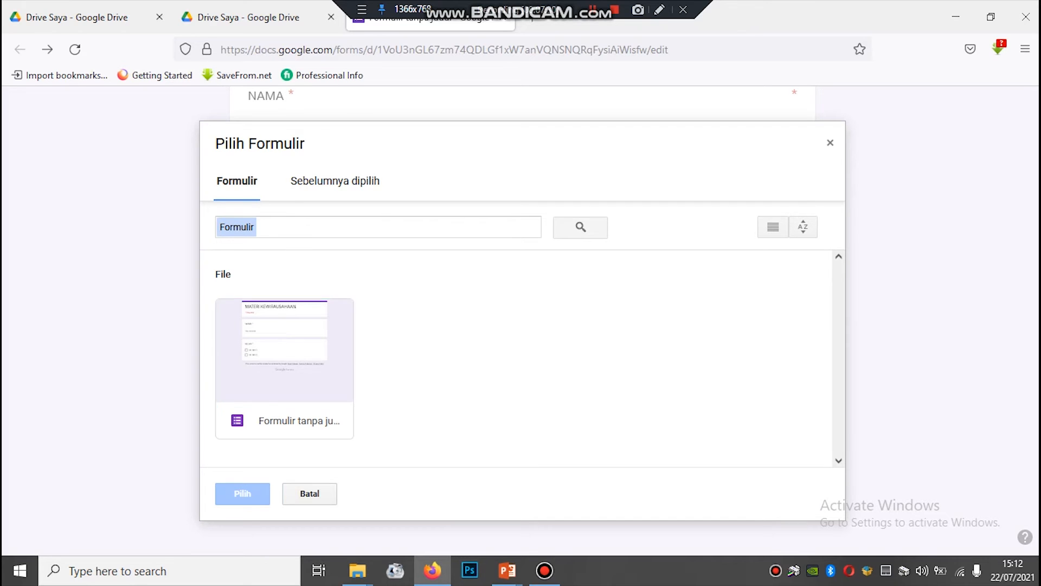
click(310, 494)
Step: Add a title and description block below MATA PELAJARAN and delete it again
click(839, 410)
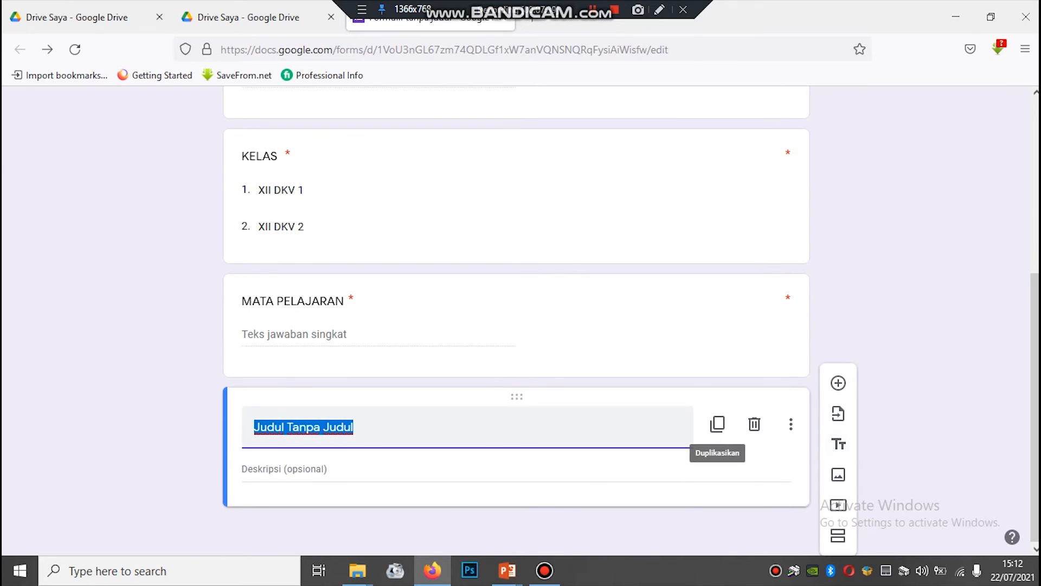
scroll(717, 429, up, 5)
click(838, 444)
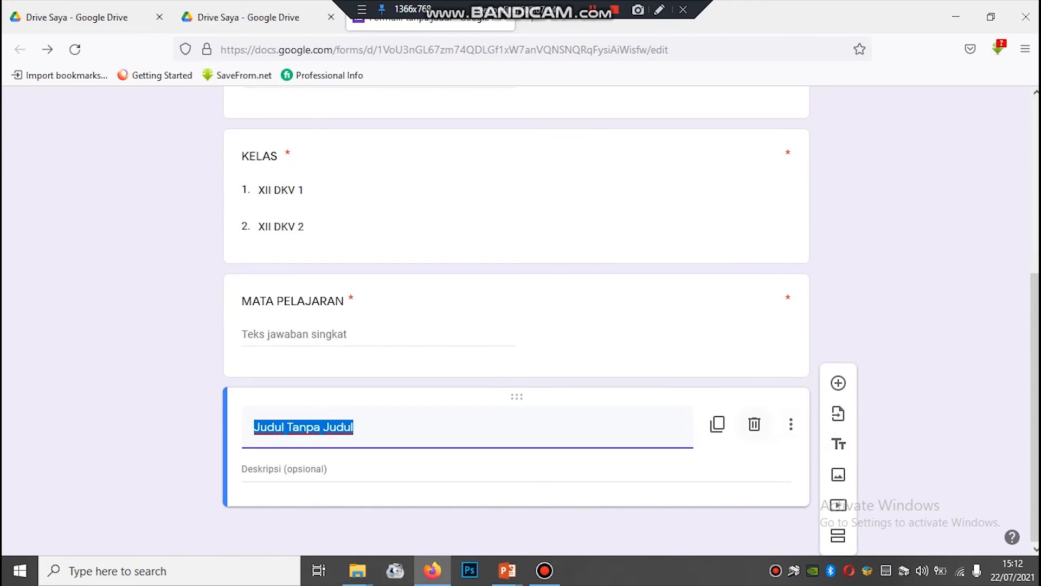
click(754, 424)
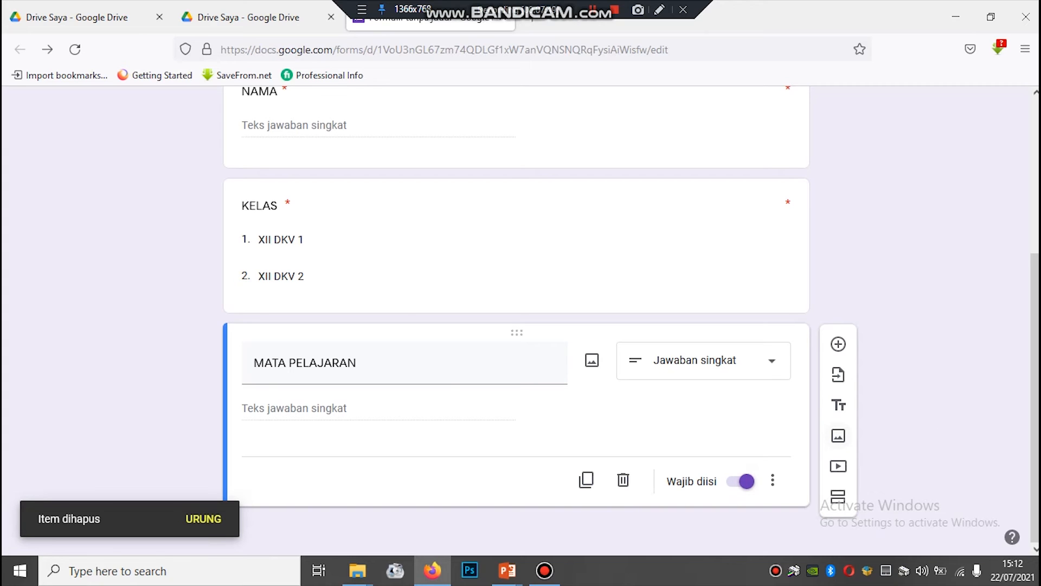
Step: Look through the sources for inserting an image: Foto, Melalui URL, Kamera and Unggah
click(838, 436)
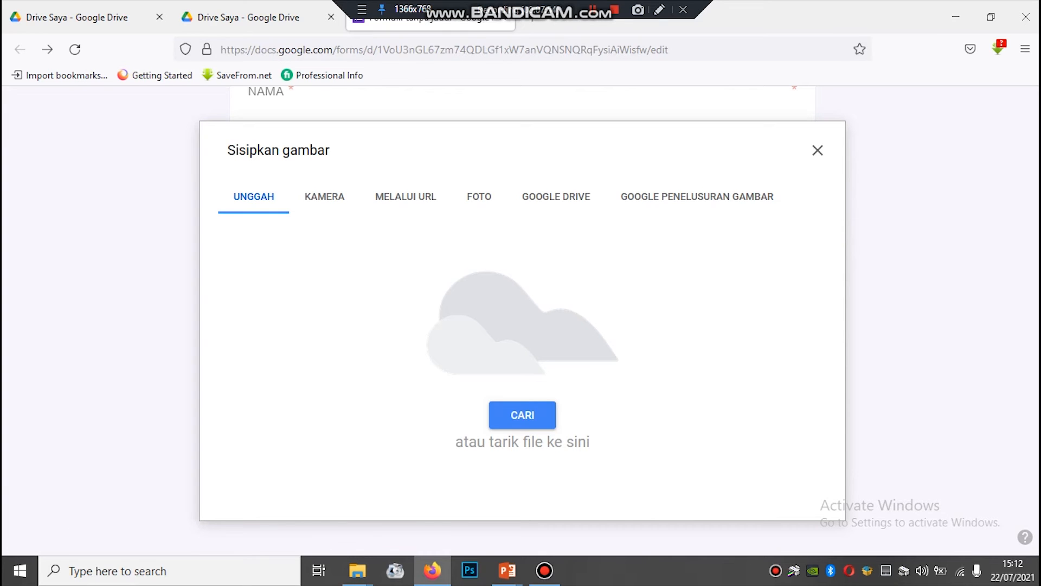
click(478, 197)
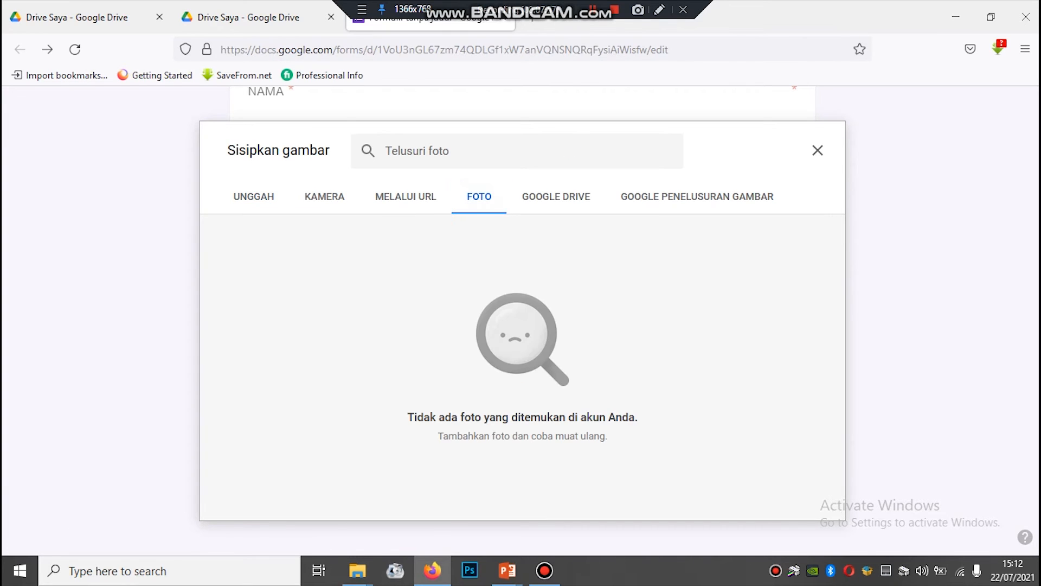
click(406, 196)
click(325, 196)
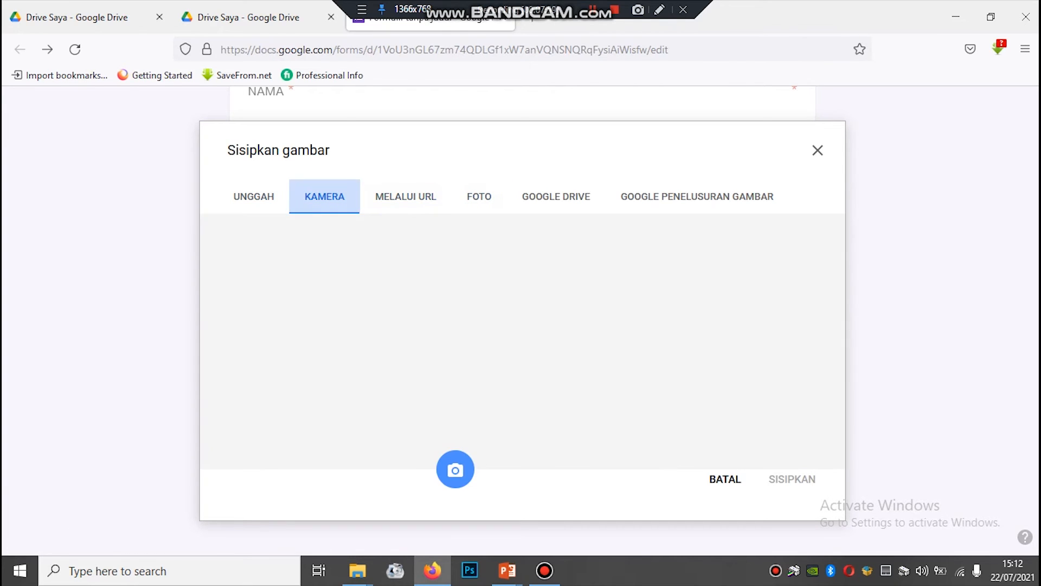
click(251, 198)
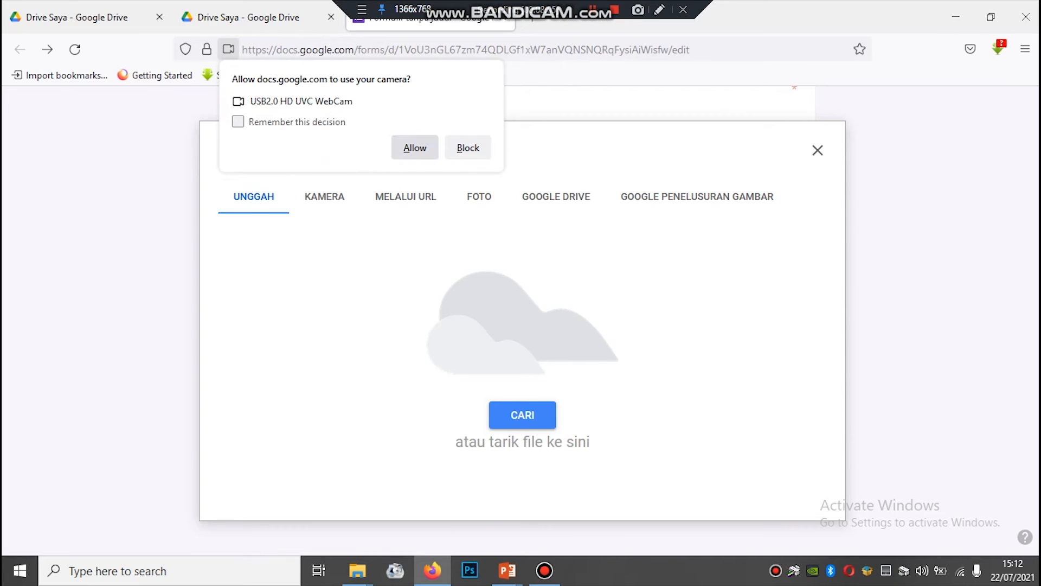
Step: Allow the site to use the webcam with the decision remembered, and close the image insertion dialog
click(238, 122)
click(415, 148)
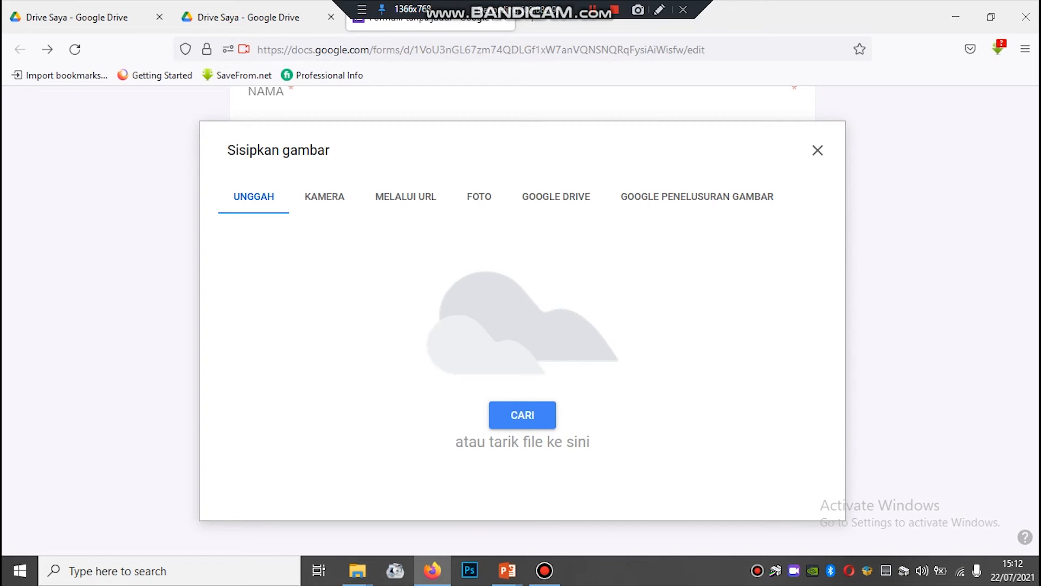
click(817, 150)
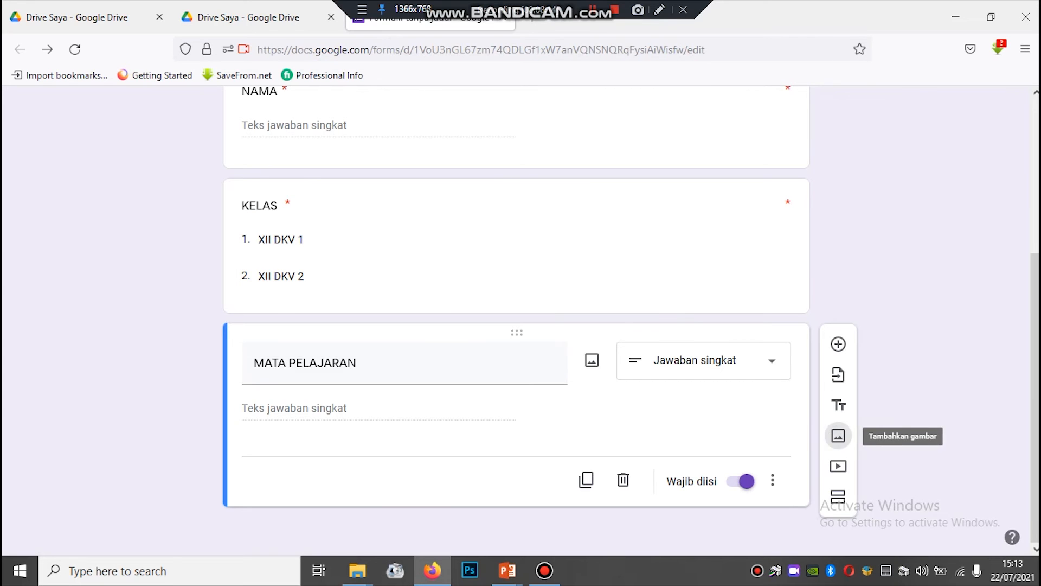
Step: Look through the image insertion sources Unggah, Melalui URL, Foto and Google Drive, and close the dialog without inserting an image
click(838, 435)
click(522, 415)
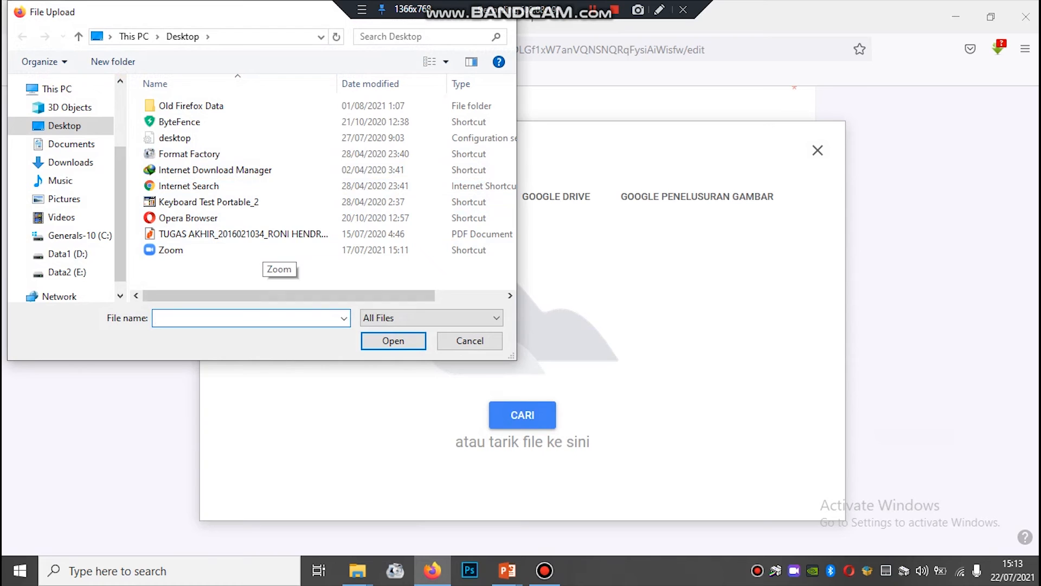
click(469, 341)
click(406, 196)
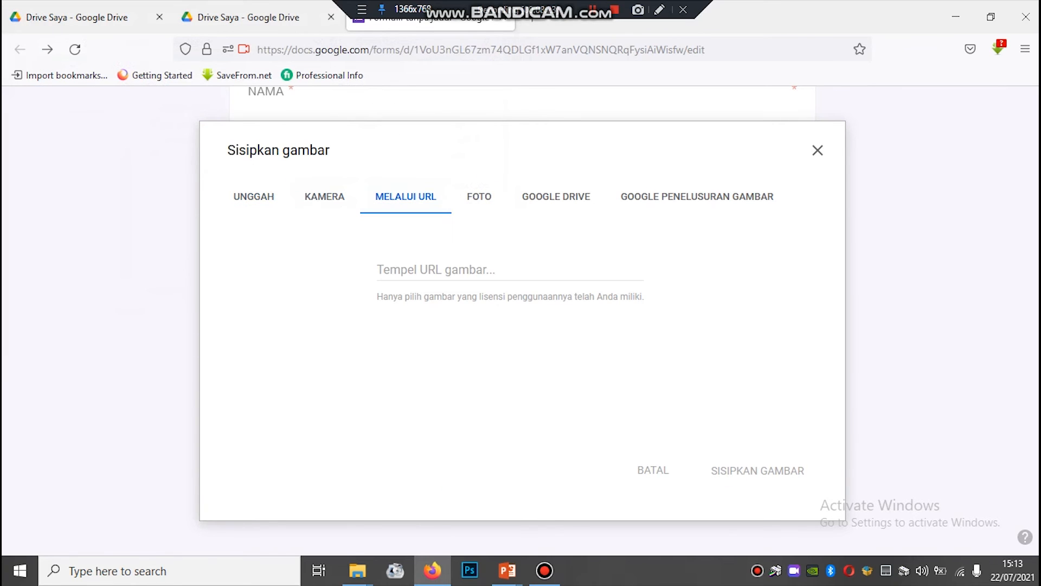
click(511, 270)
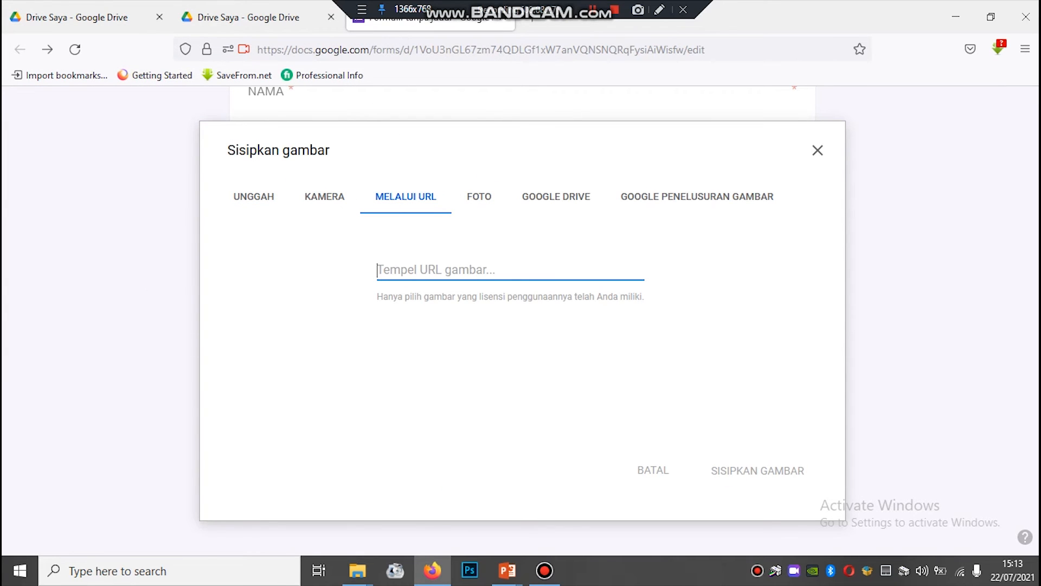
click(480, 197)
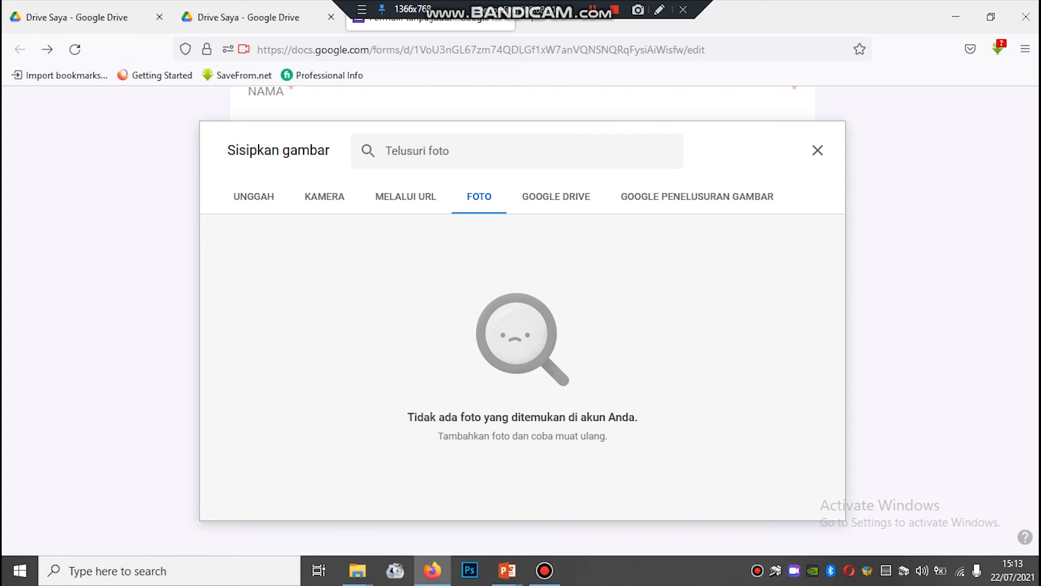
click(556, 196)
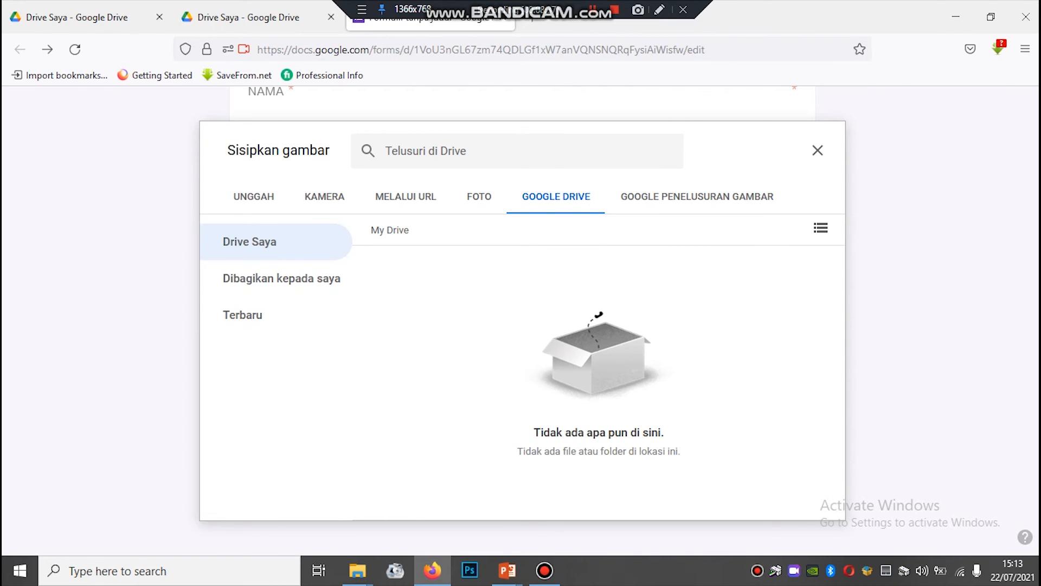
click(818, 150)
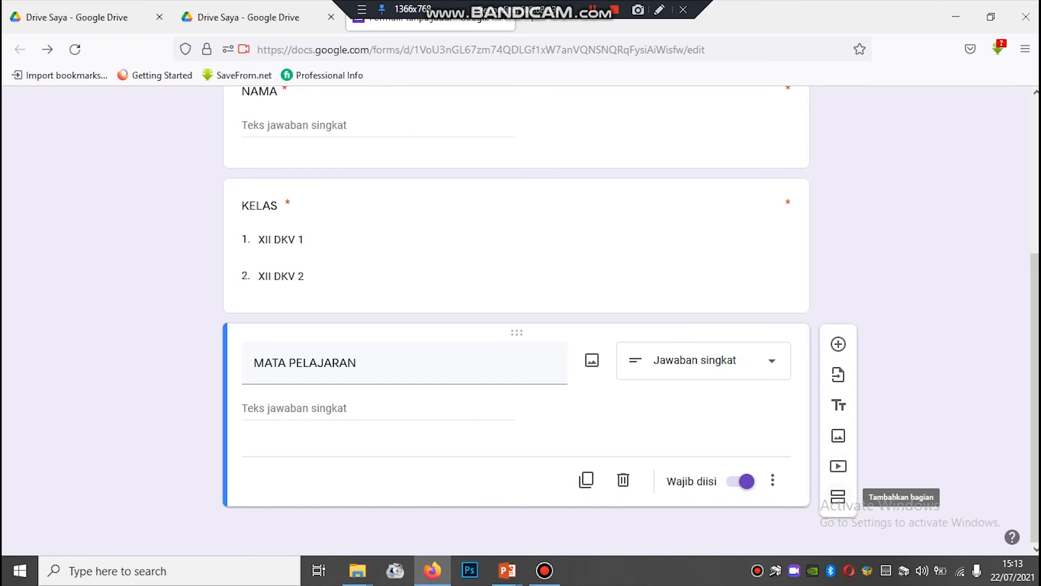
Step: Add a new section after MATA PELAJARAN, title it SOAL DAN JAWABAN and leave its description empty
click(838, 496)
click(499, 364)
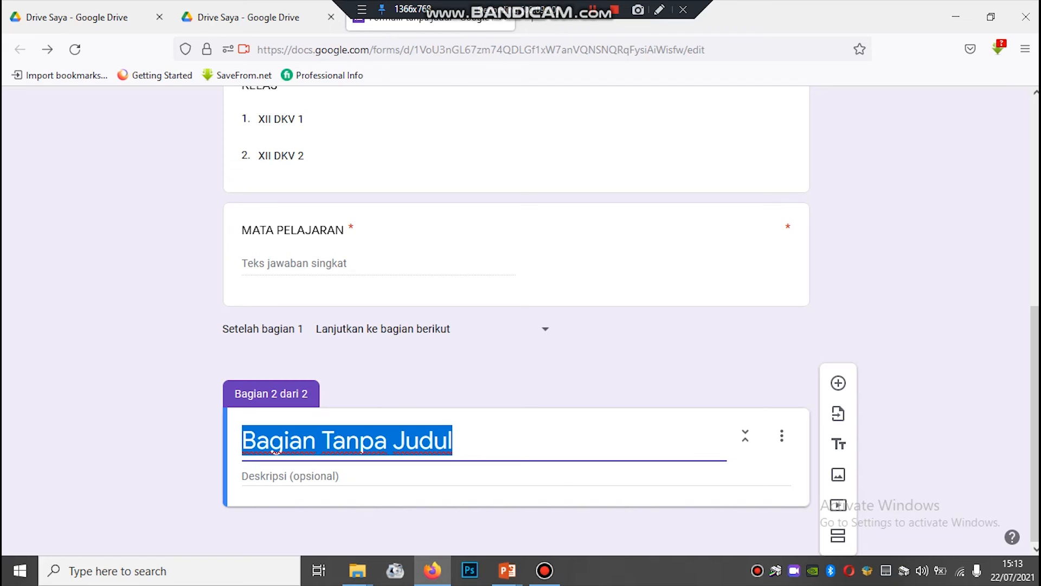
text(SO)
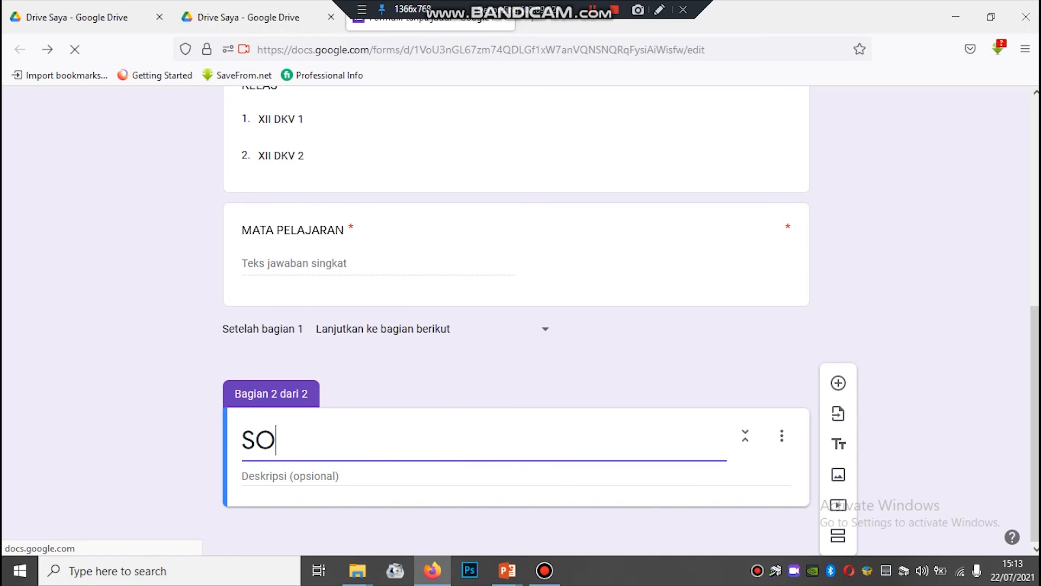
text(AL DAN)
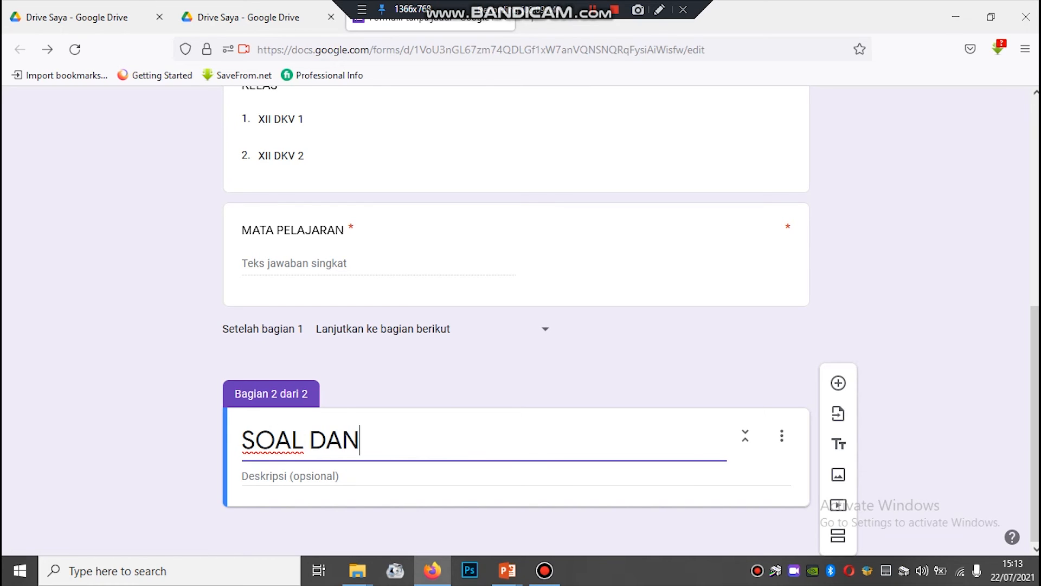
text( JAWABAN)
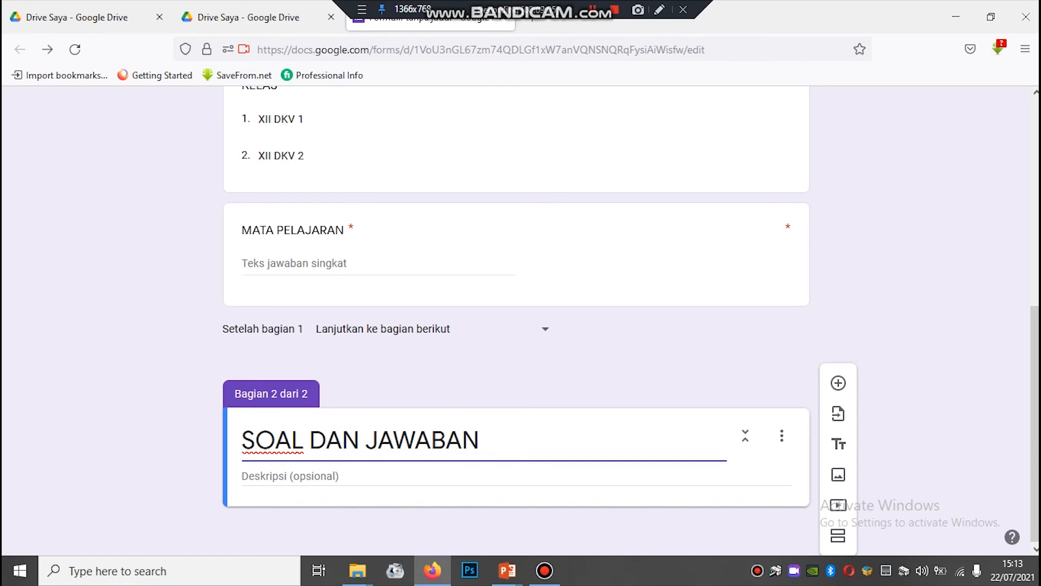
click(405, 476)
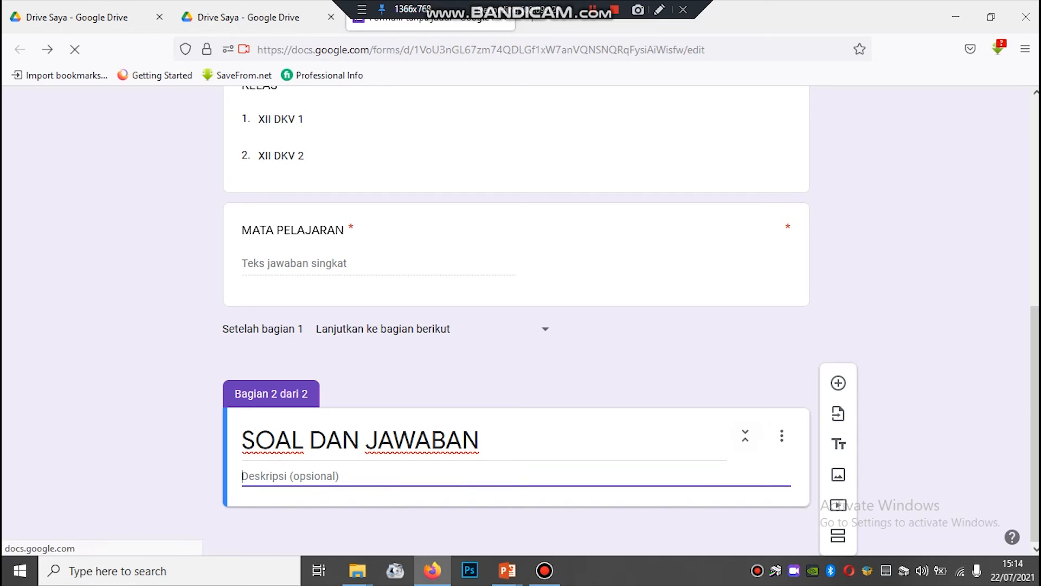
Step: Add a question SOAL 1 to the second section as an Upload file question, and allow respondents to upload files to Drive
click(838, 383)
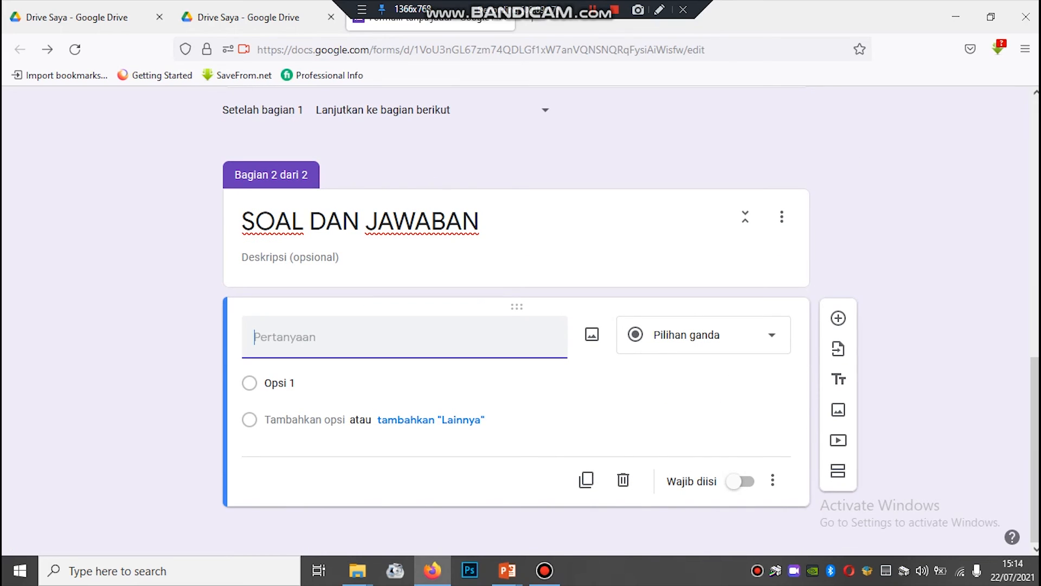
text(SOAL 1)
click(490, 383)
click(703, 335)
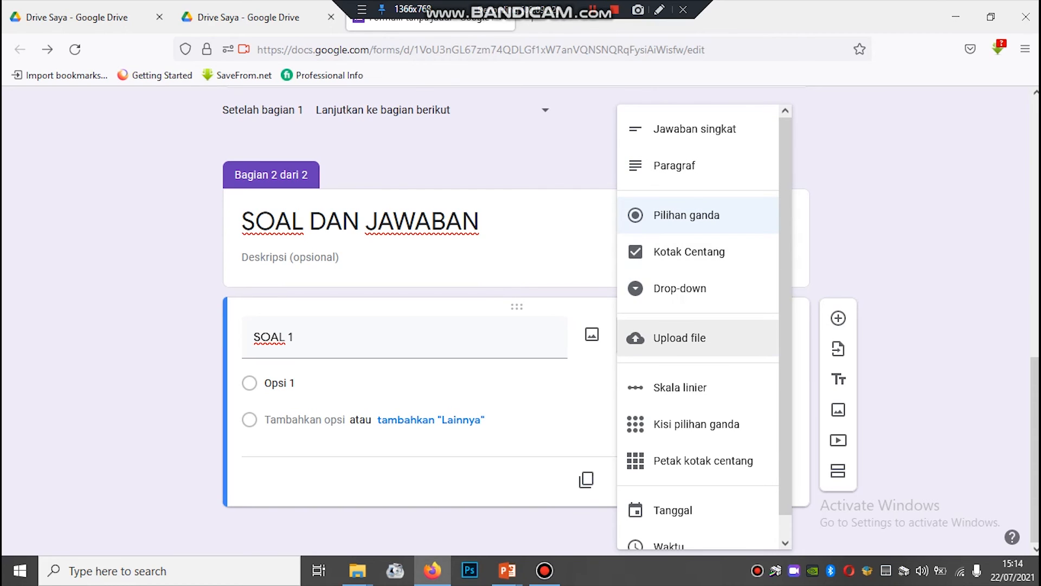
click(681, 340)
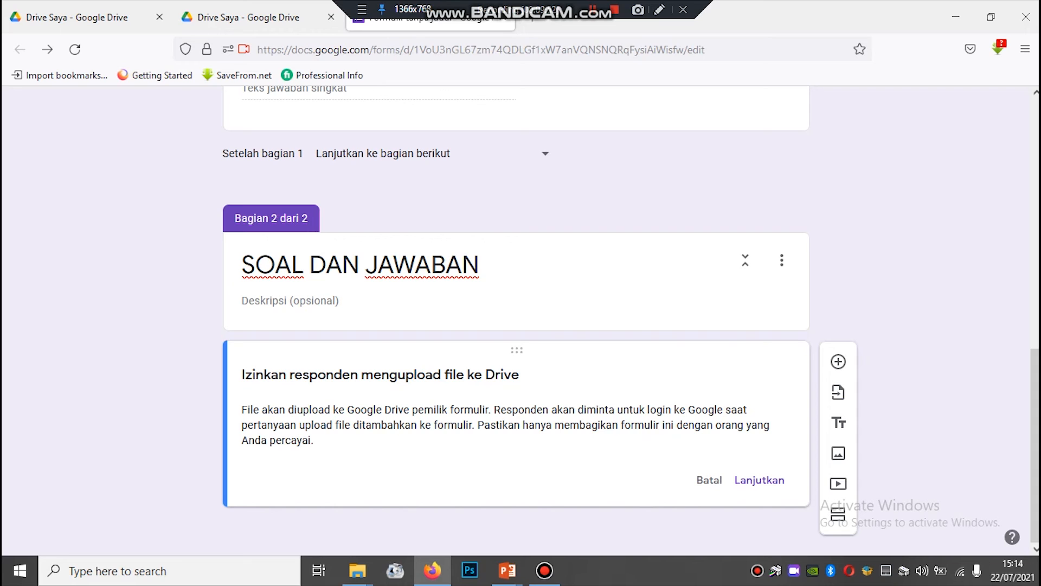
click(760, 480)
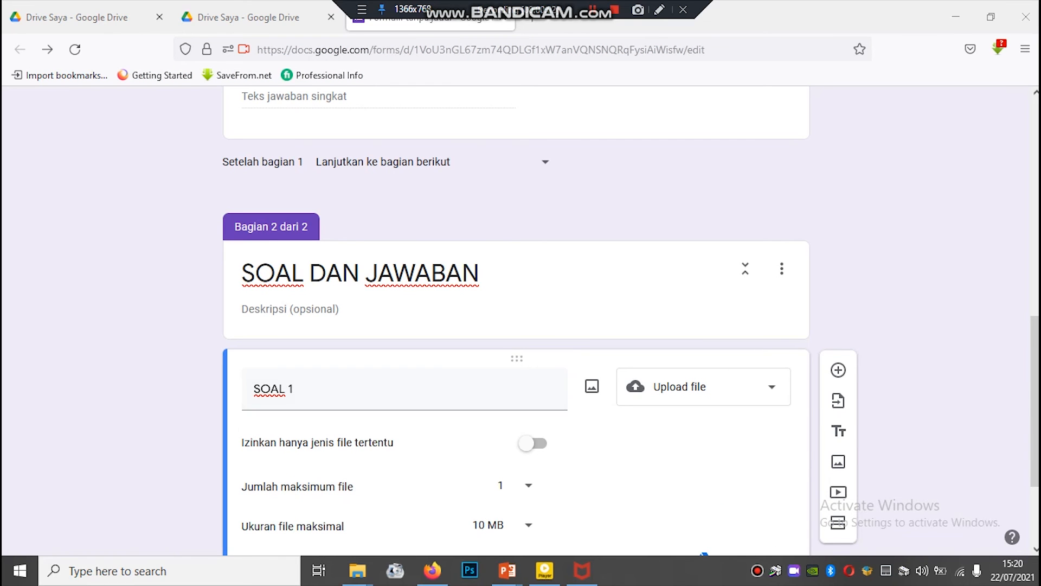
Step: Review both sections of the form, from the MATERI KEWIRAUSAHAAN title to the upload settings of SOAL 1
scroll(515, 320, up, 4)
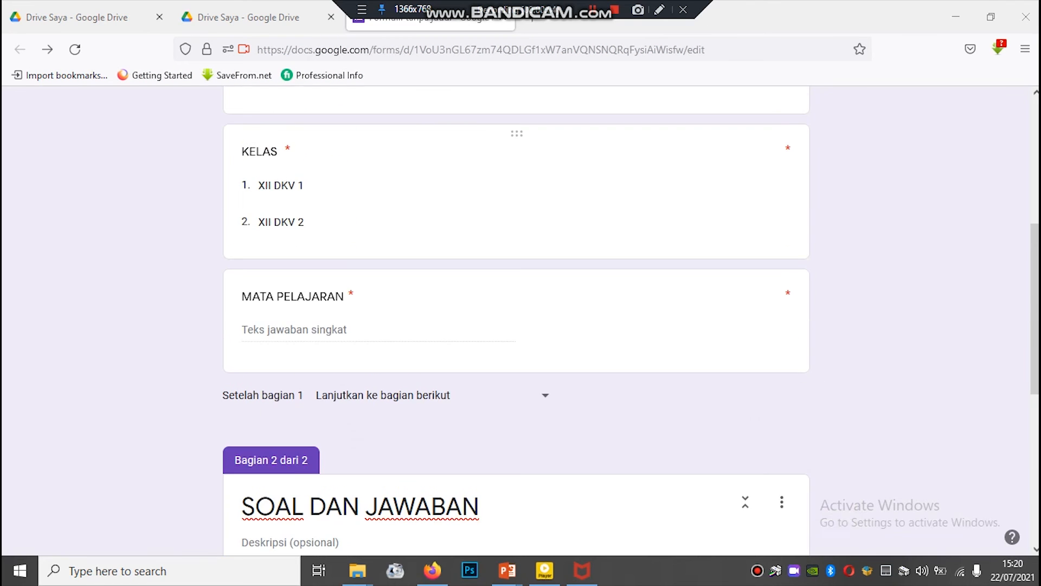
scroll(516, 321, down, 4)
scroll(515, 320, up, 10)
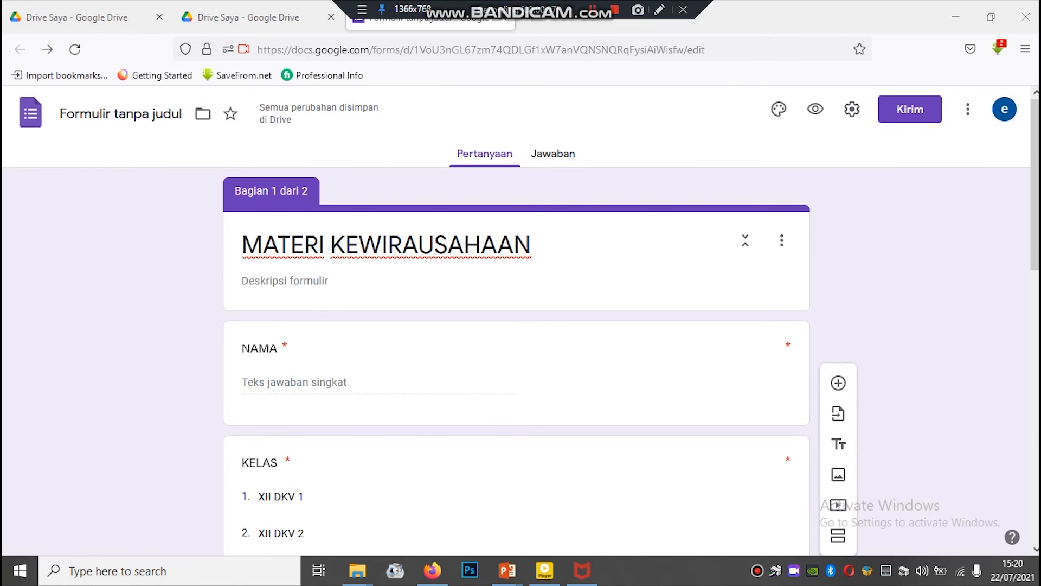
scroll(516, 320, down, 1)
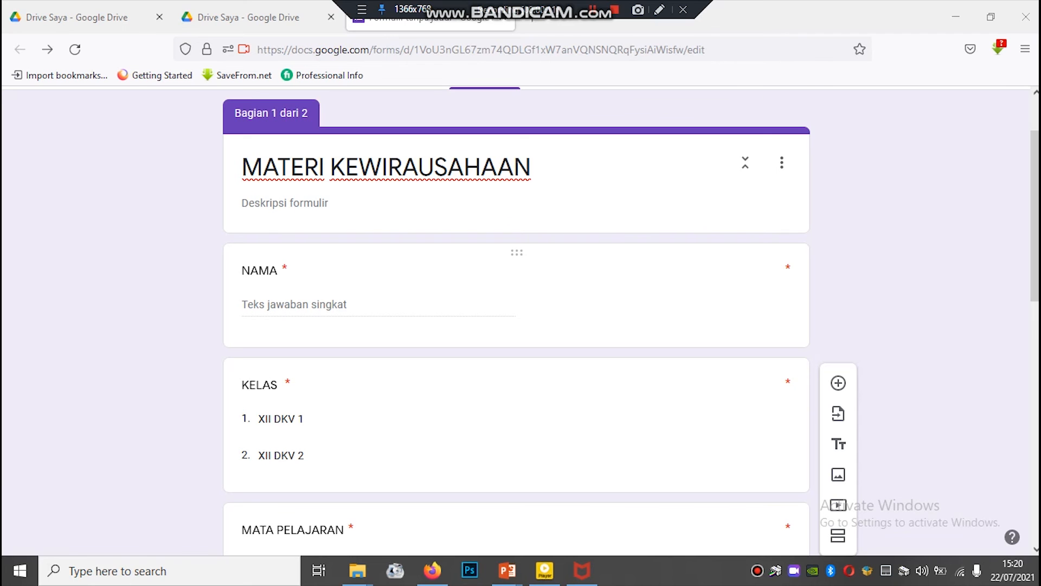
scroll(516, 320, down, 1)
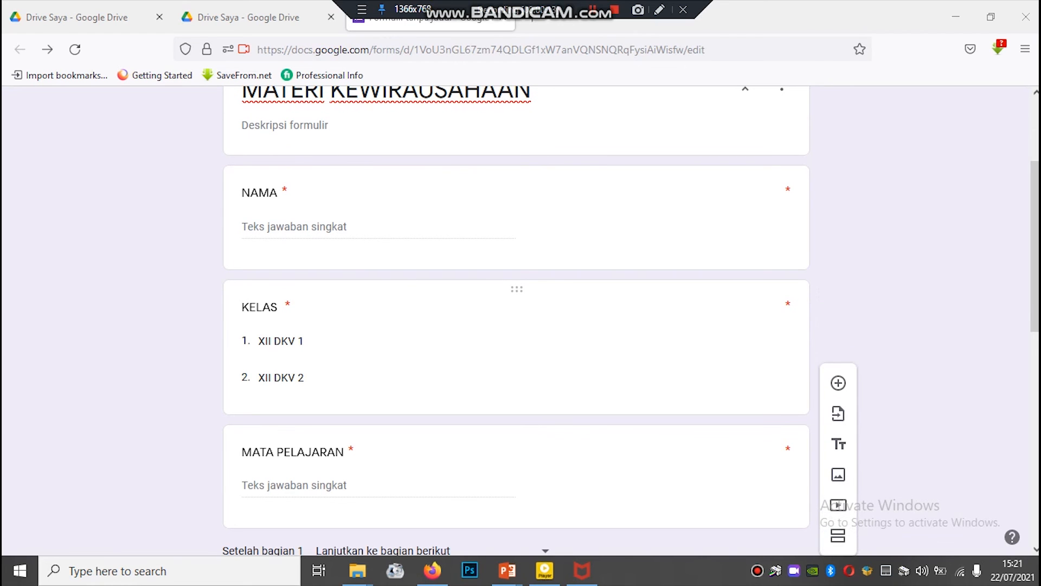
scroll(516, 320, down, 2)
scroll(516, 325, down, 3)
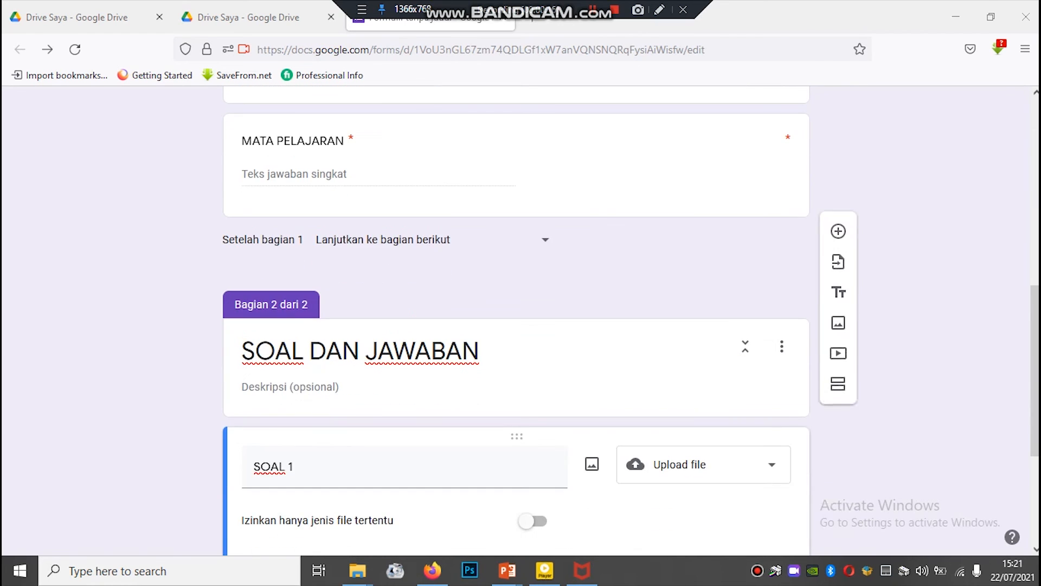
scroll(516, 326, down, 3)
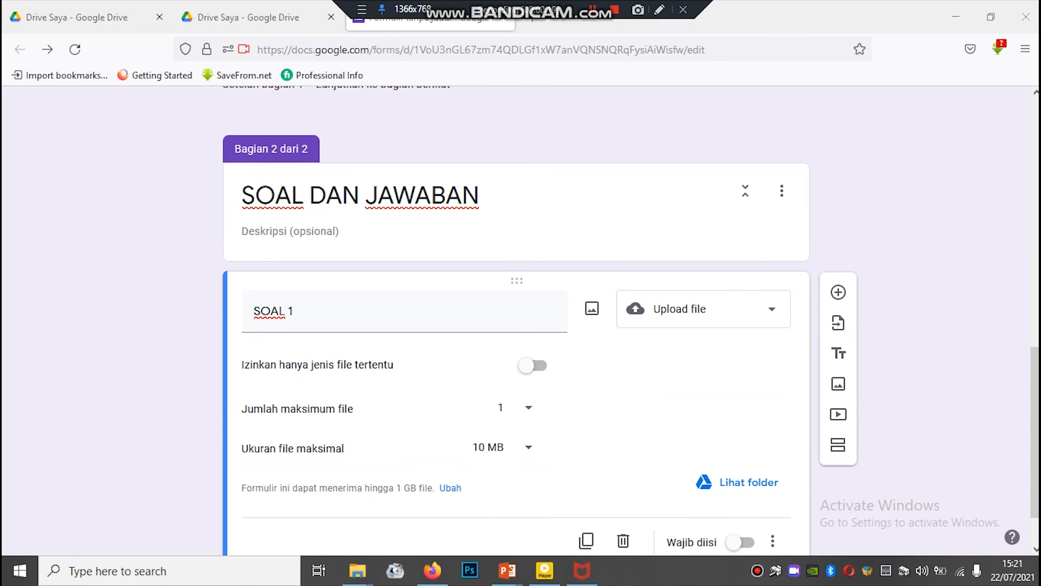
scroll(515, 325, down, 1)
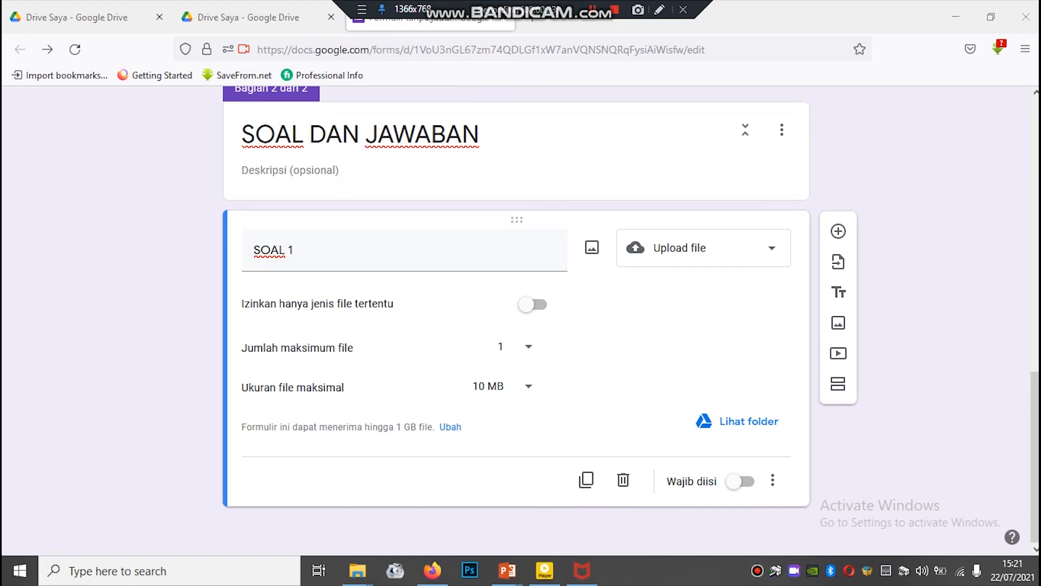
Step: Turn the restriction to specific file types for SOAL 1 on to view the allowed types, and off again
click(347, 250)
click(348, 250)
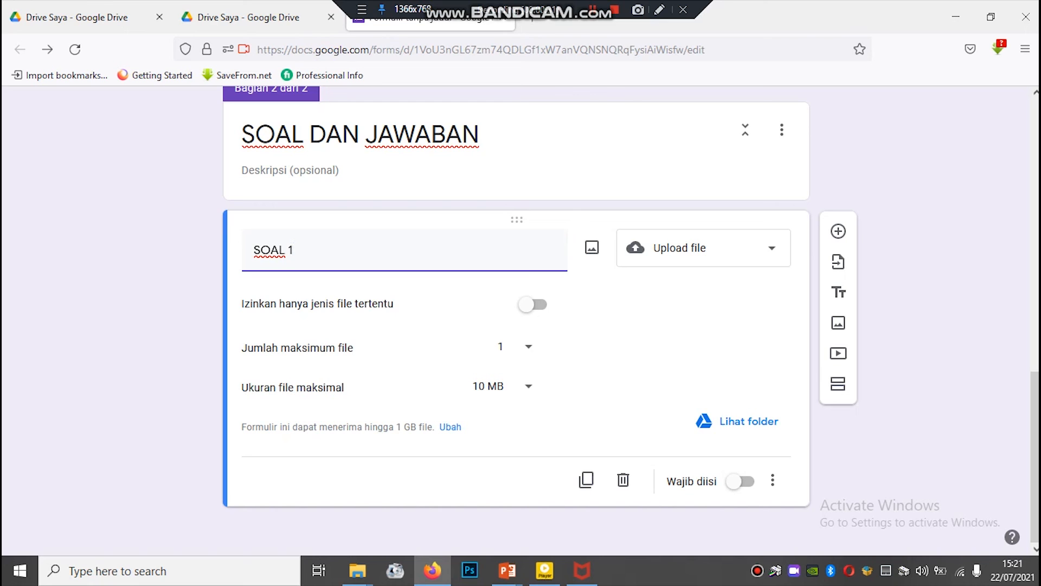
click(533, 304)
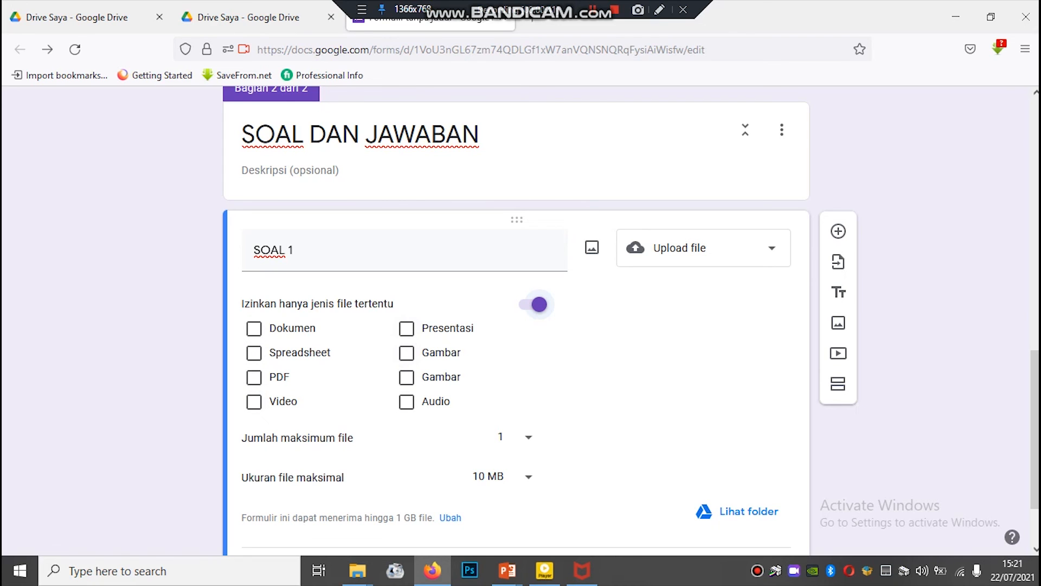
click(539, 304)
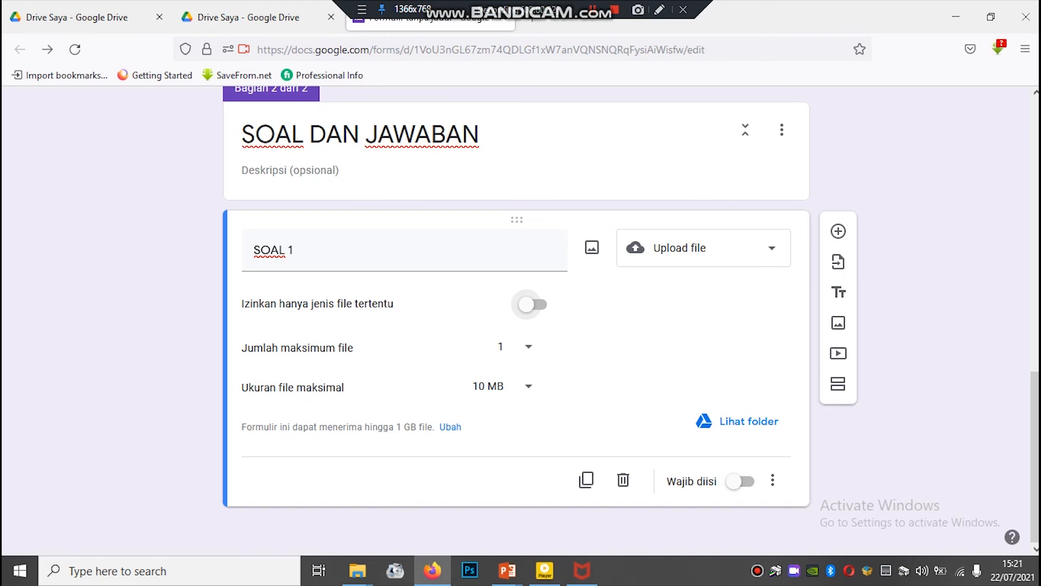
Step: Set SOAL 1 to a maximum of 1 file and a maximum size of 10 MB, with Upload file as its question type
click(515, 346)
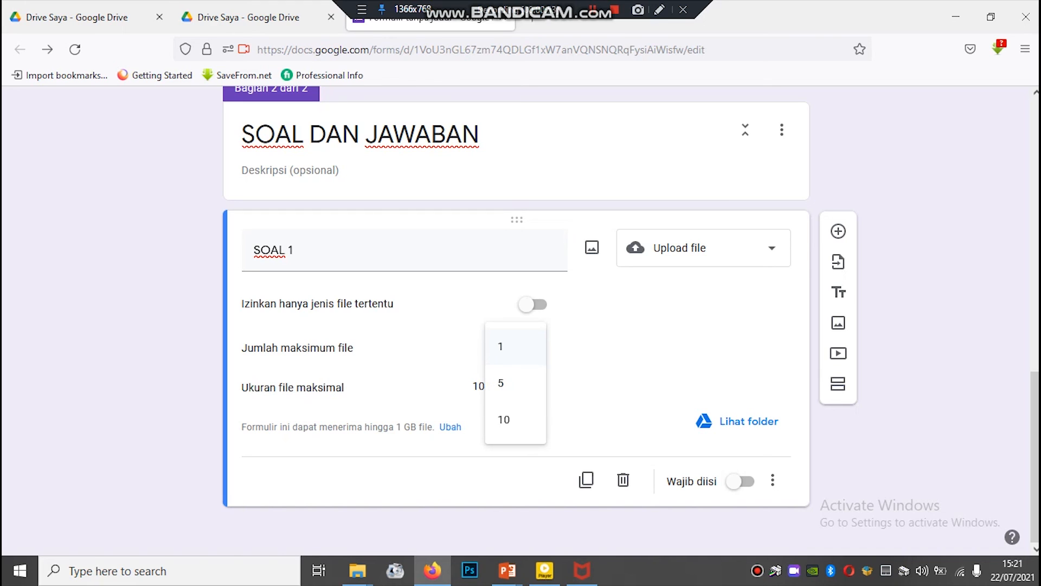
click(516, 346)
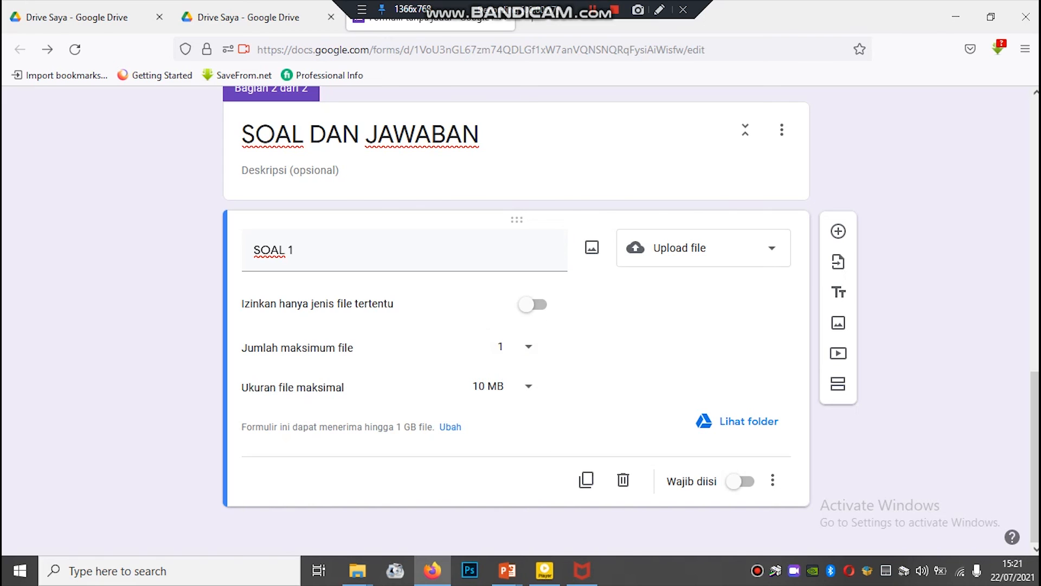
click(521, 386)
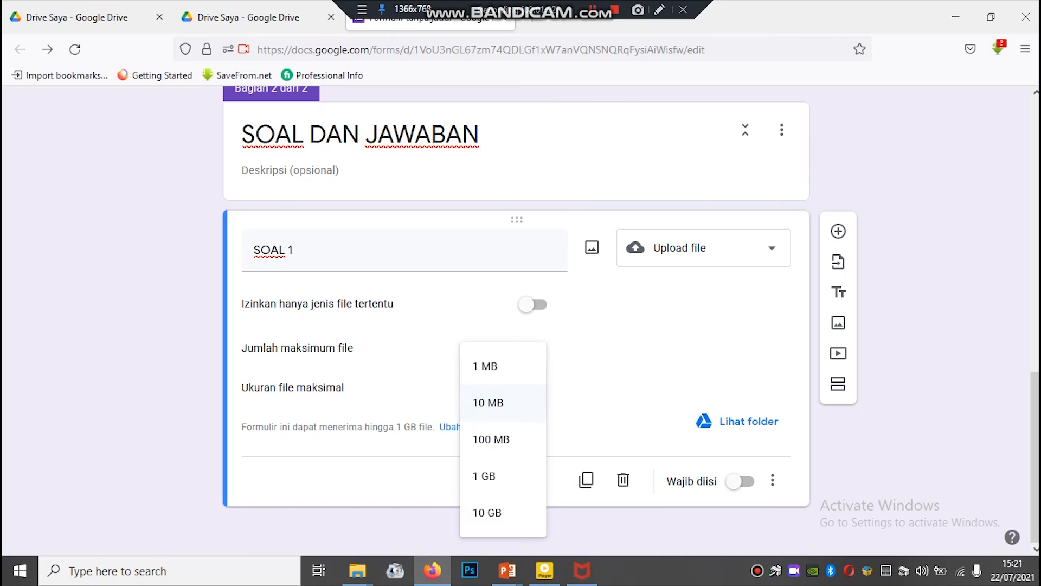
click(503, 403)
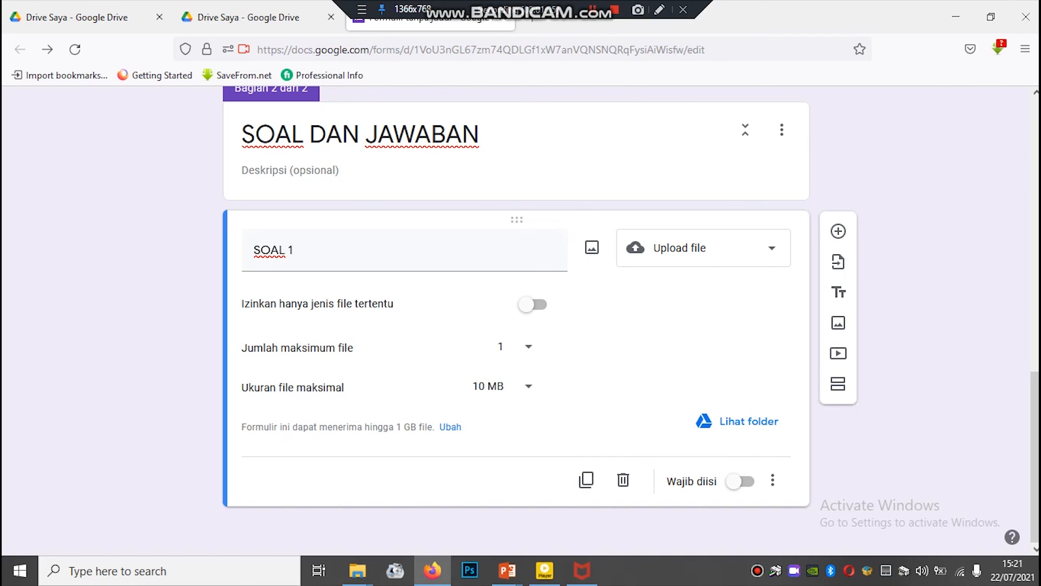
click(704, 248)
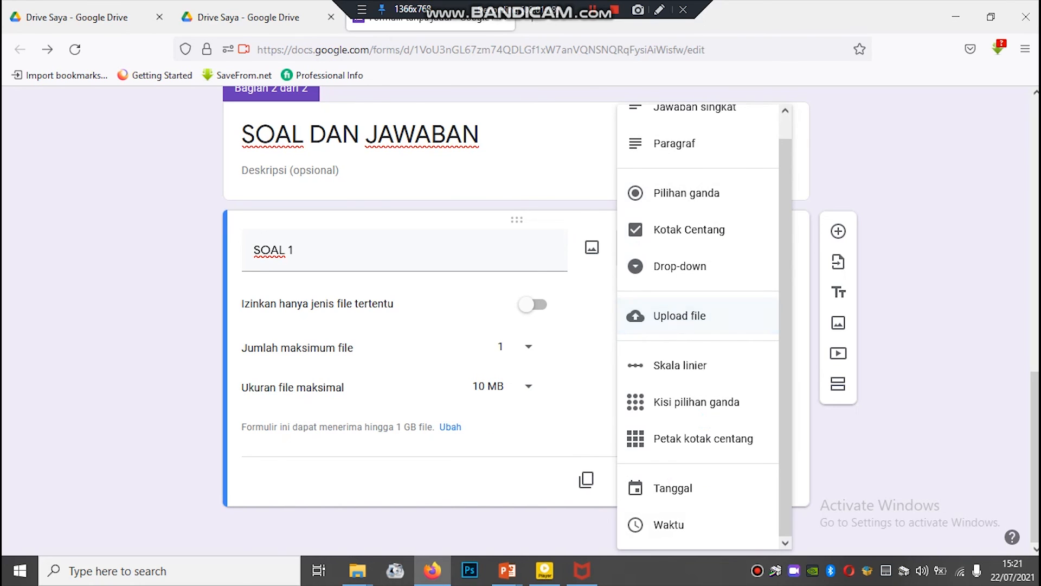
click(679, 316)
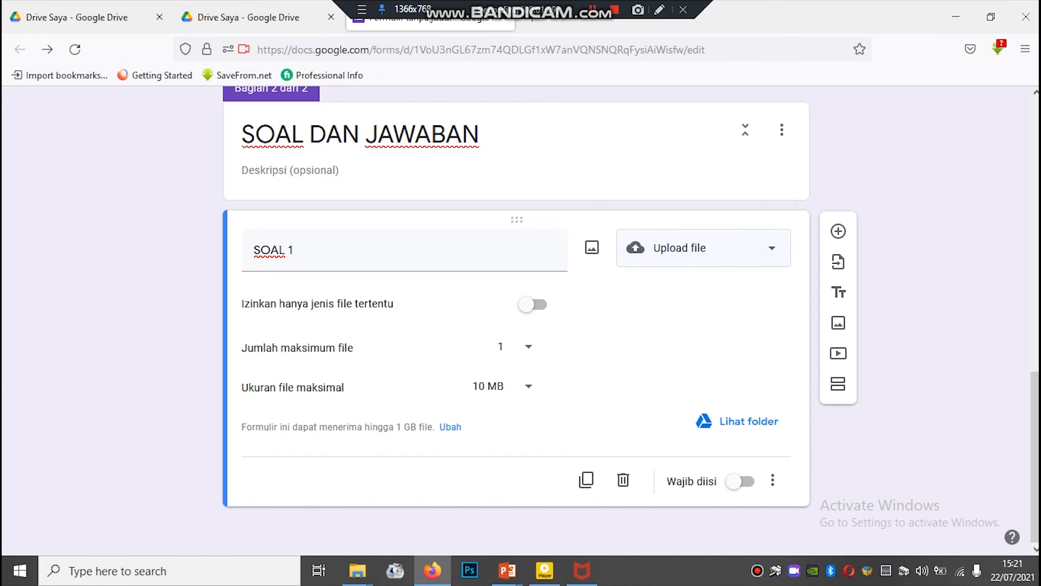
Step: Preview the form, fill in the respondent's name, KELAS XII DKV 1 and MATA PELAJARAN KWU, and continue to the next section
scroll(680, 326, up, 9)
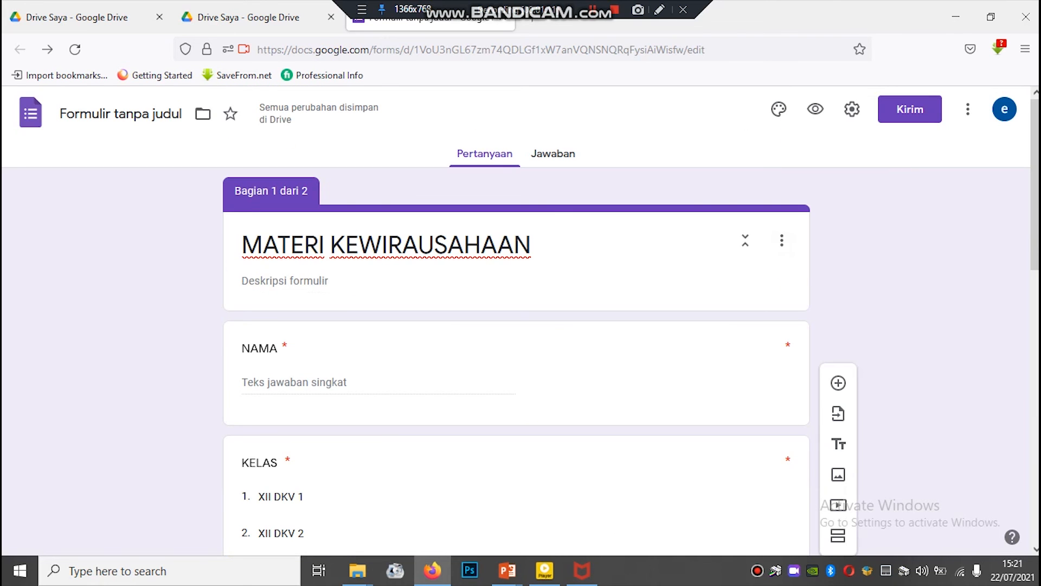
click(815, 110)
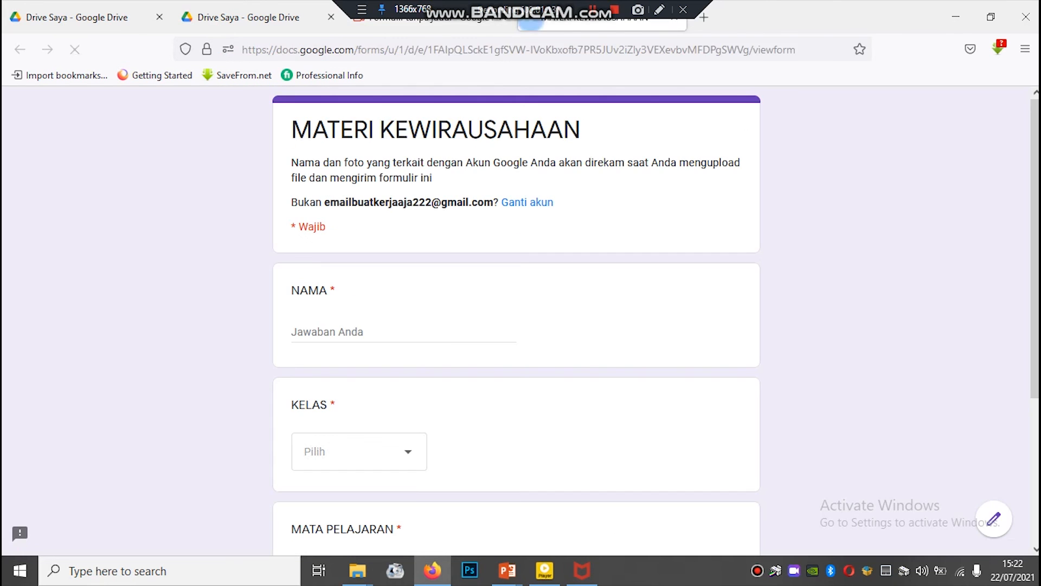
click(404, 332)
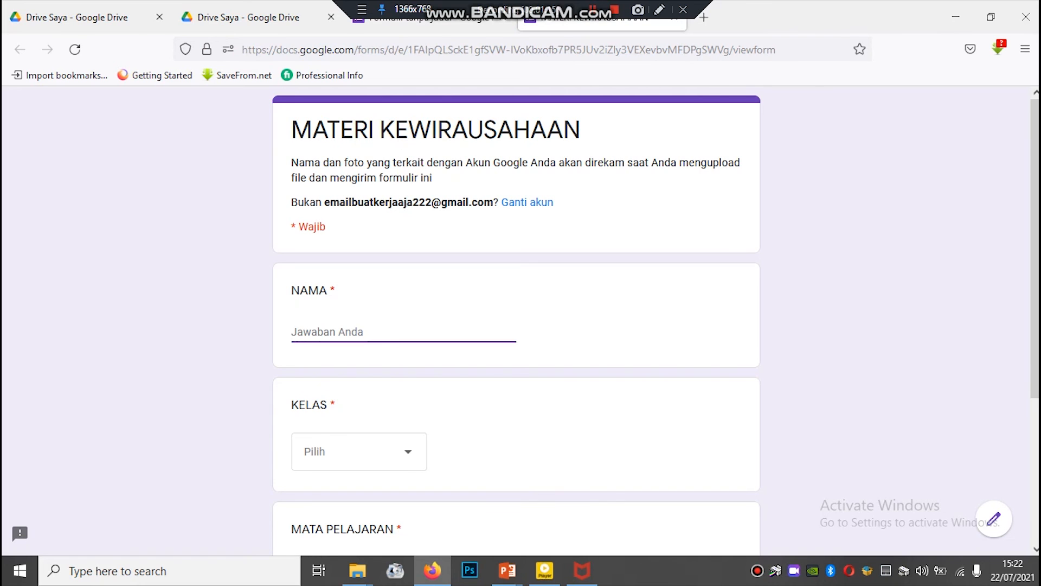
text(PUTRA)
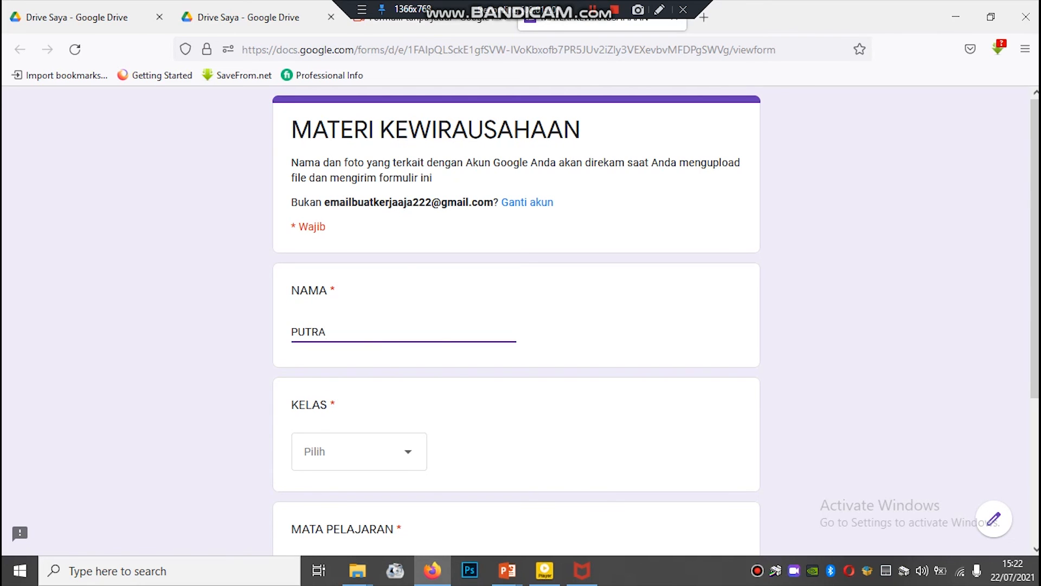
click(359, 451)
click(359, 476)
scroll(380, 455, down, 2)
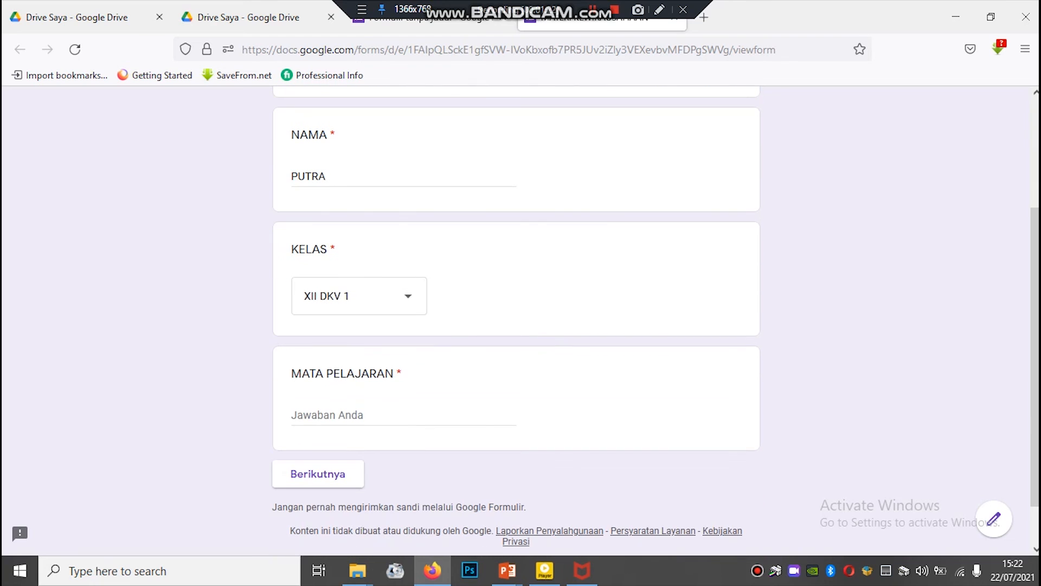
click(379, 416)
text(KWU)
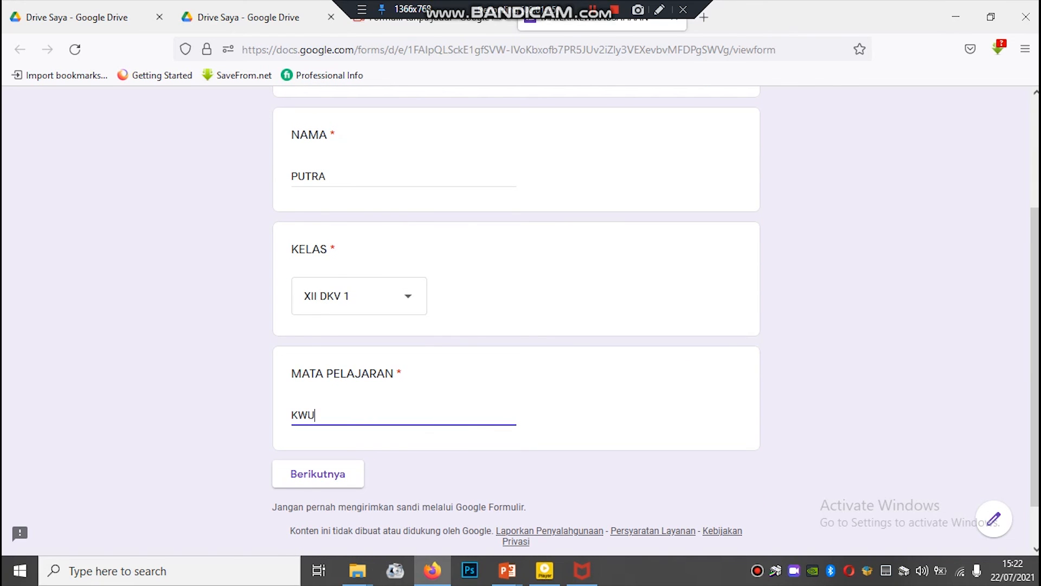
click(317, 474)
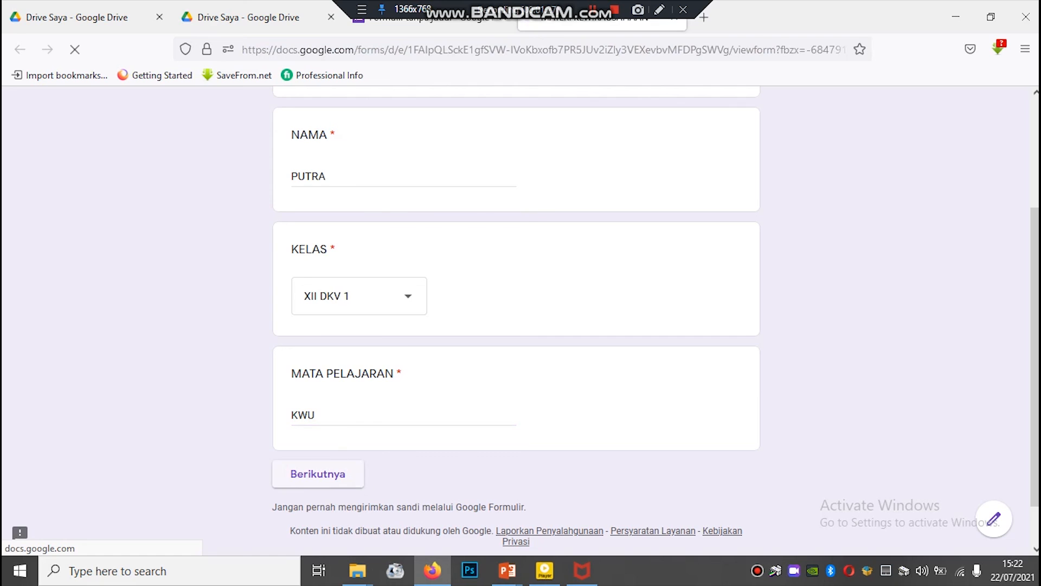